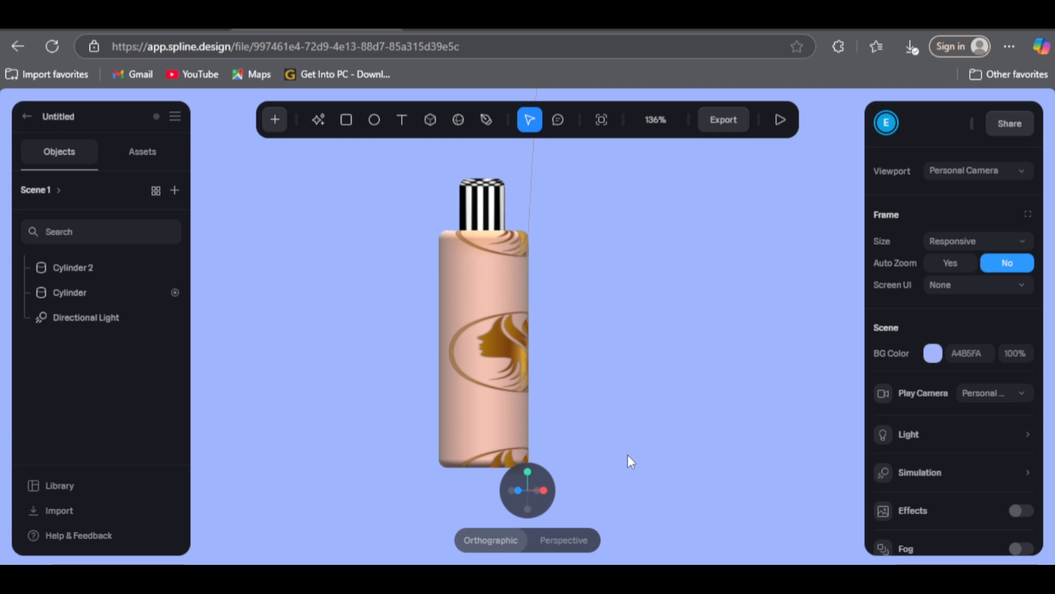
pyautogui.moveTo(628, 454)
pyautogui.mouseDown()
pyautogui.moveTo(522, 460)
pyautogui.moveTo(622, 471)
pyautogui.moveTo(651, 463)
pyautogui.moveTo(655, 442)
pyautogui.moveTo(651, 452)
pyautogui.moveTo(603, 458)
pyautogui.moveTo(550, 449)
pyautogui.moveTo(586, 464)
pyautogui.moveTo(619, 461)
pyautogui.mouseUp()
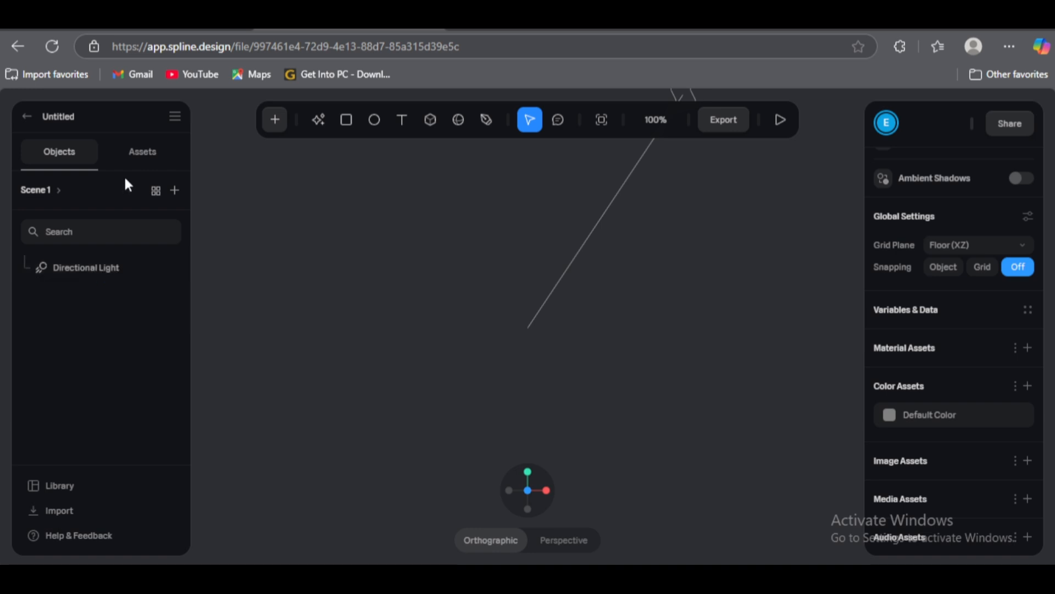
pyautogui.click(136, 153)
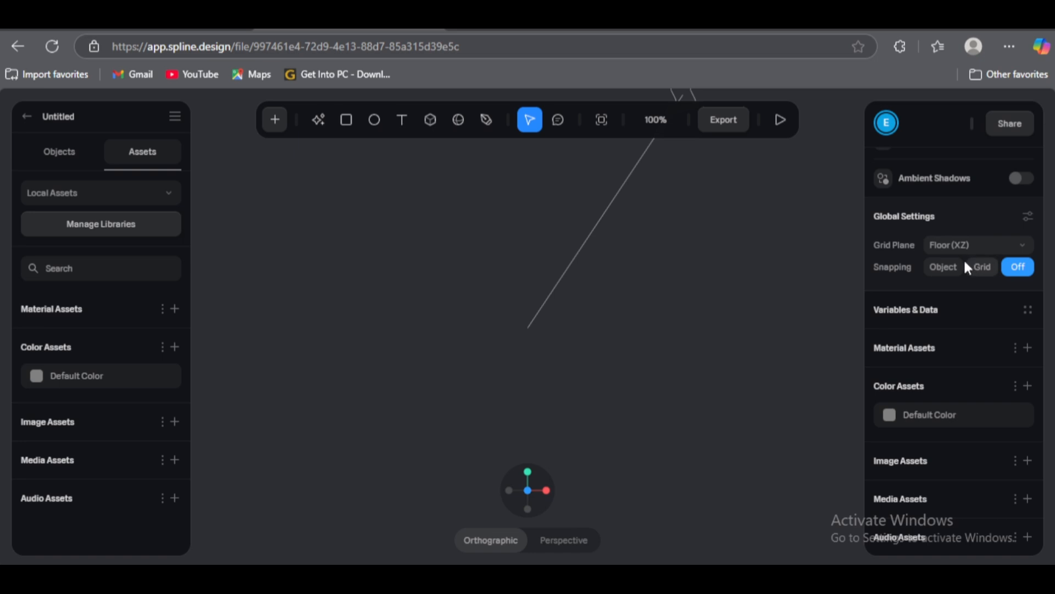
# Step: Restore the deleted box to review its transform, shape and material properties, and delete it again
pyautogui.hotkey('ctrl', 'z')
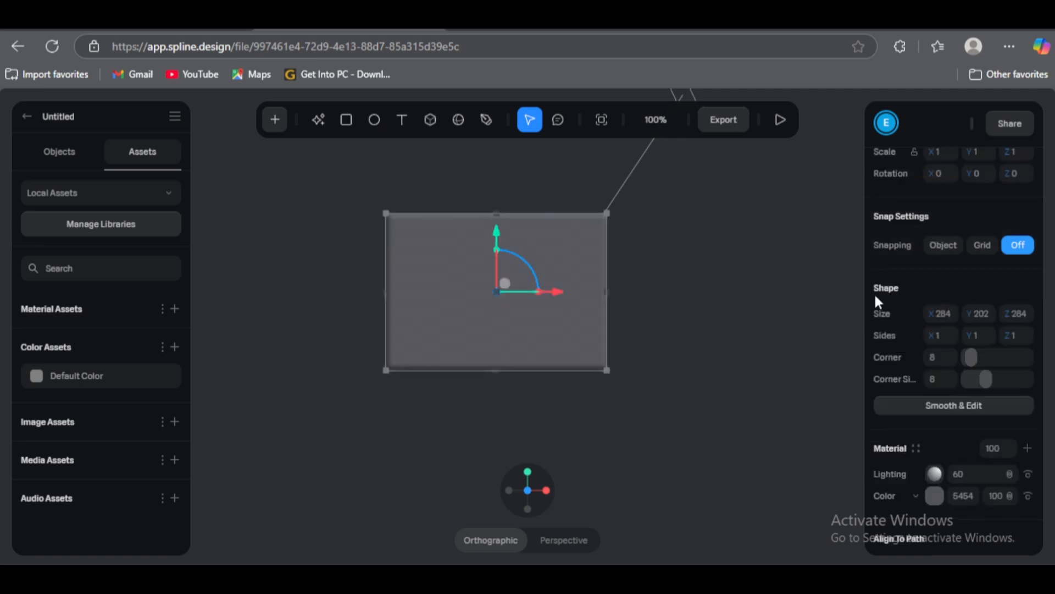
pyautogui.scroll(3, 959, 253)
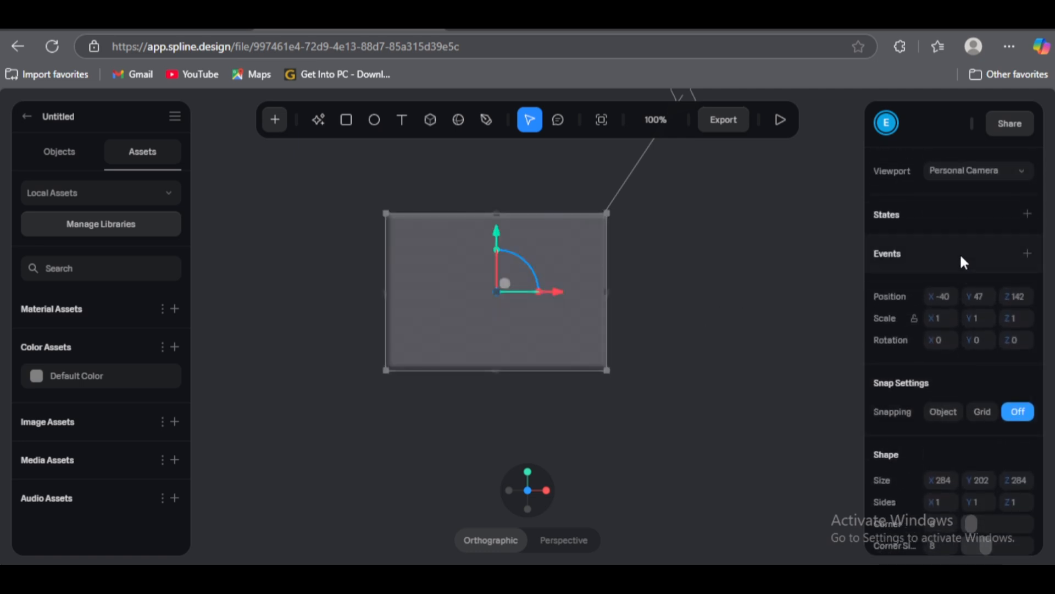
pyautogui.scroll(-3, 960, 253)
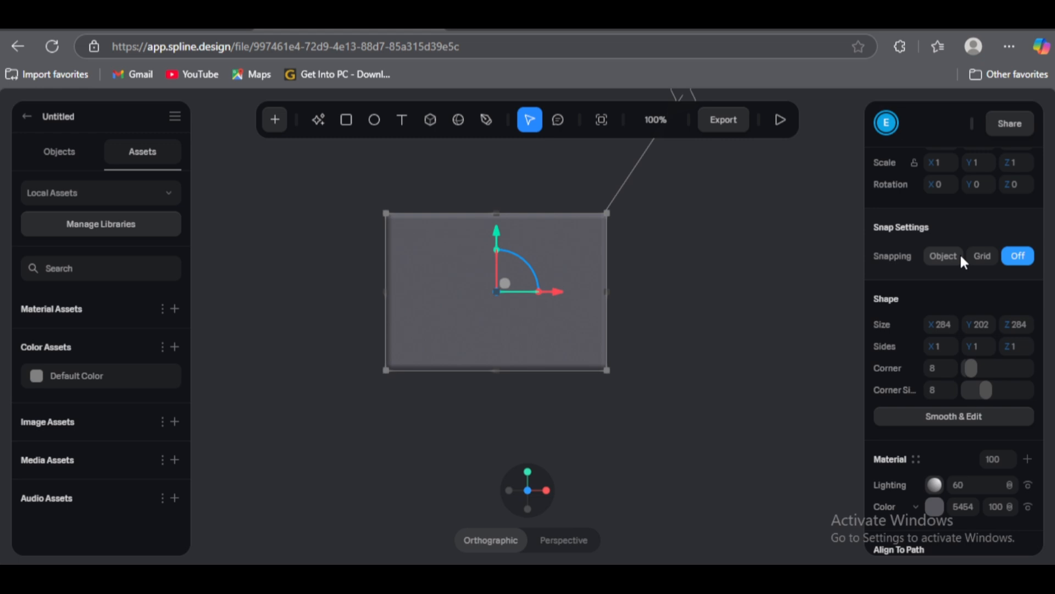
pyautogui.scroll(-2, 960, 255)
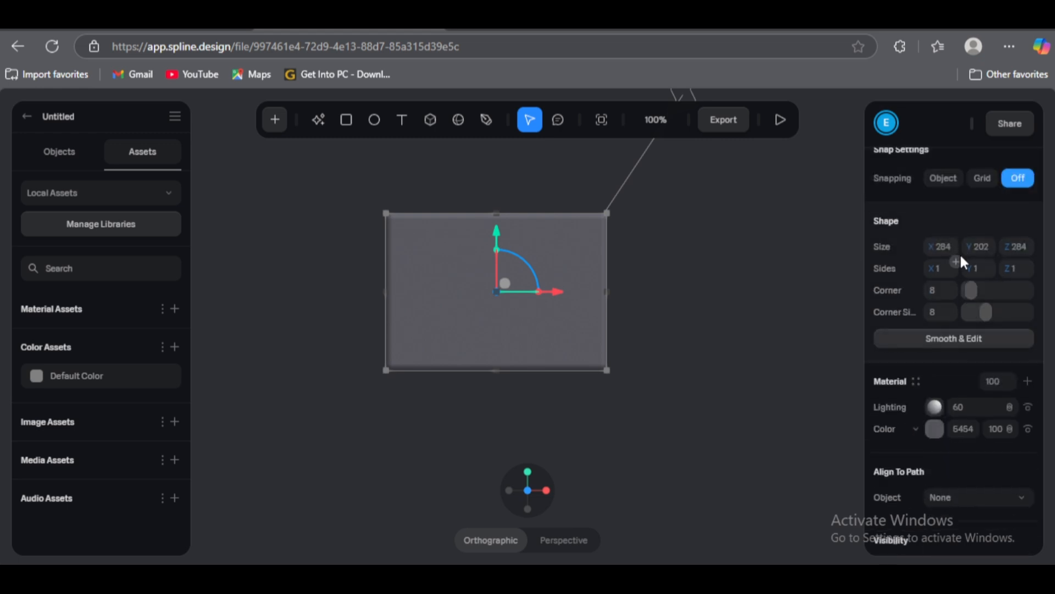
pyautogui.scroll(6, 908, 256)
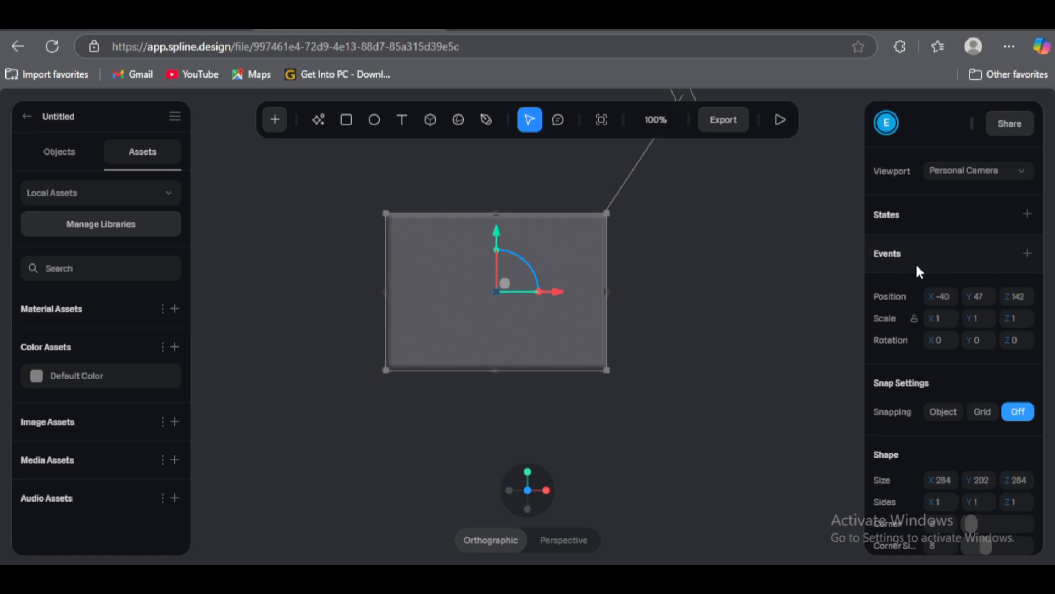
pyautogui.press('Delete')
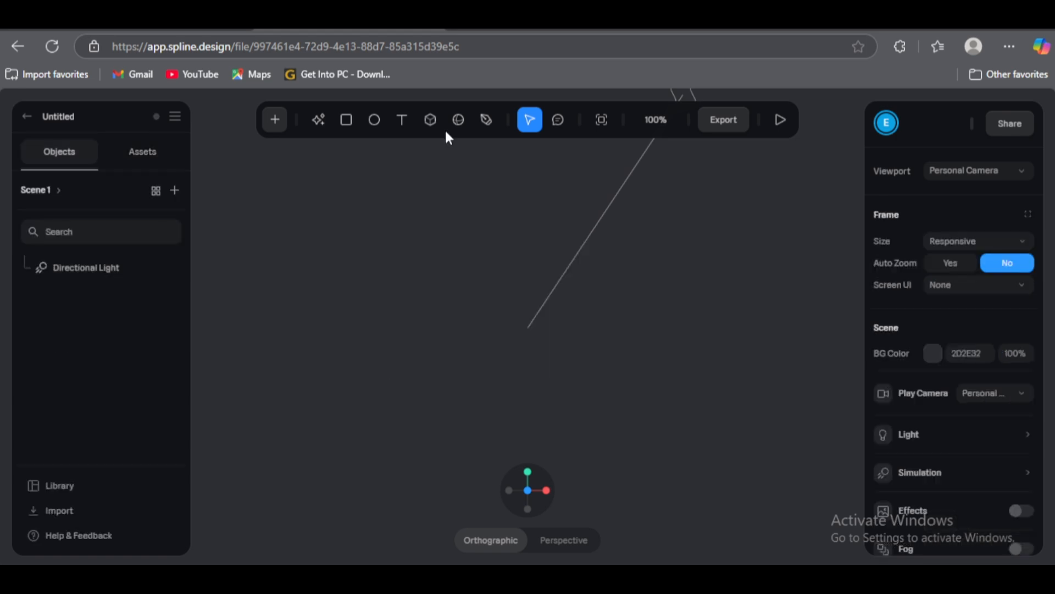
# Step: Draw a tall cylinder about 85 wide and 224 high as the bottle body, and review its shape settings
pyautogui.click(275, 120)
pyautogui.click(318, 326)
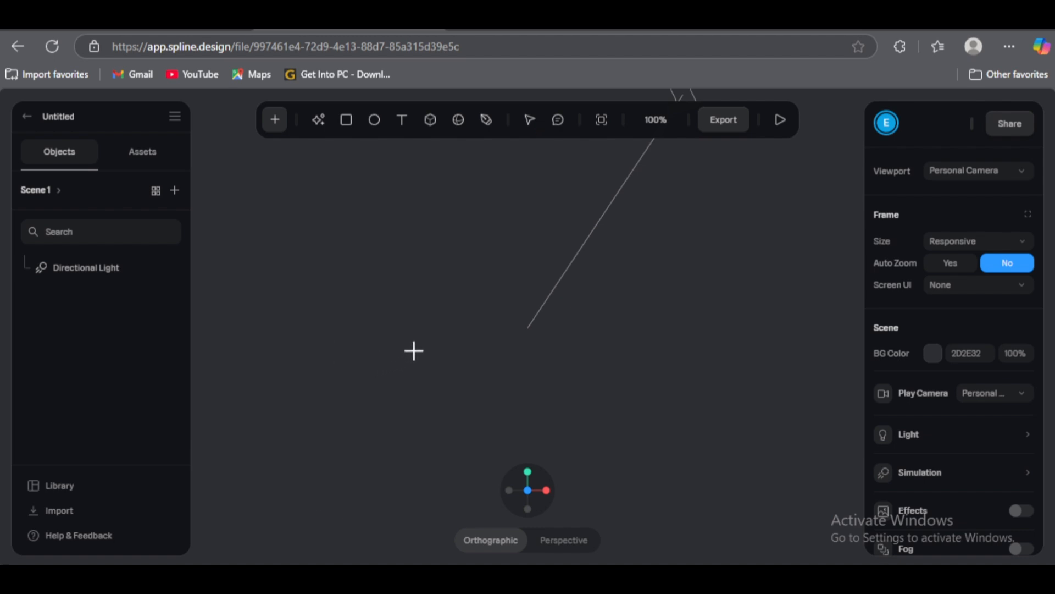
pyautogui.moveTo(455, 229); pyautogui.dragTo(521, 404)
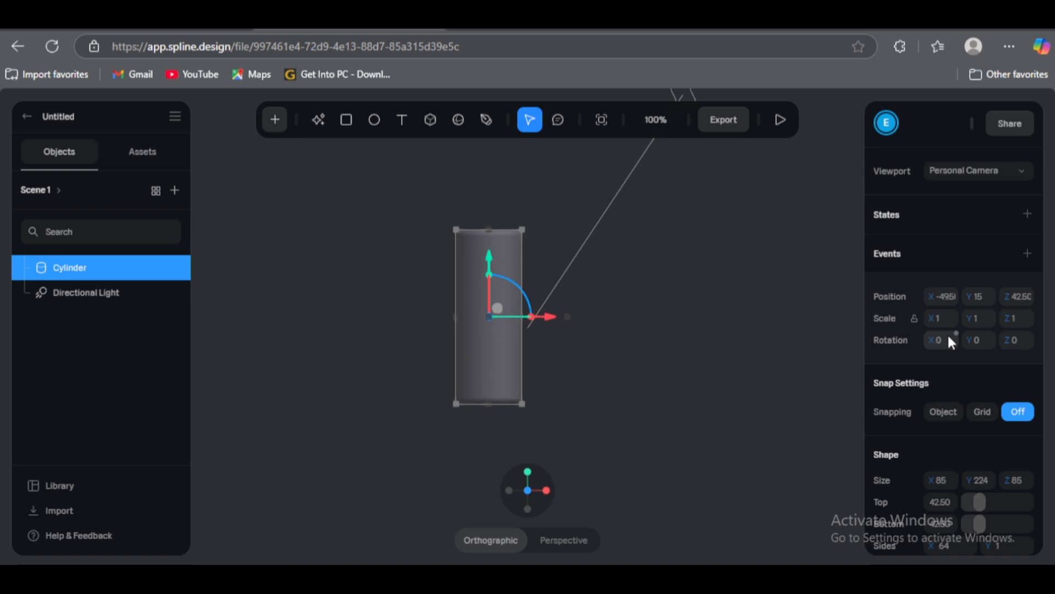
pyautogui.scroll(-3, 948, 333)
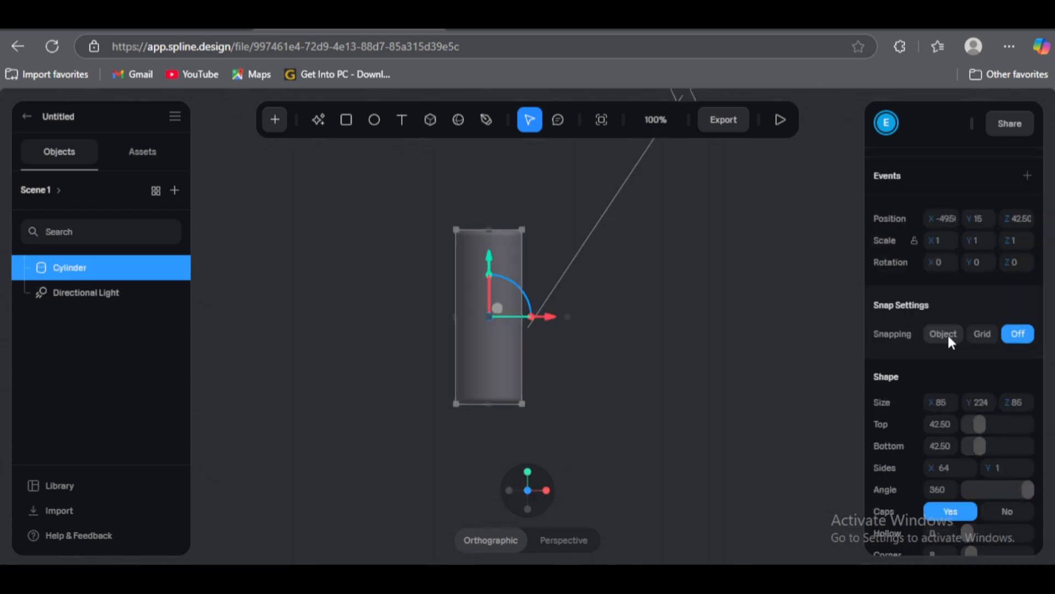
pyautogui.scroll(2, 947, 333)
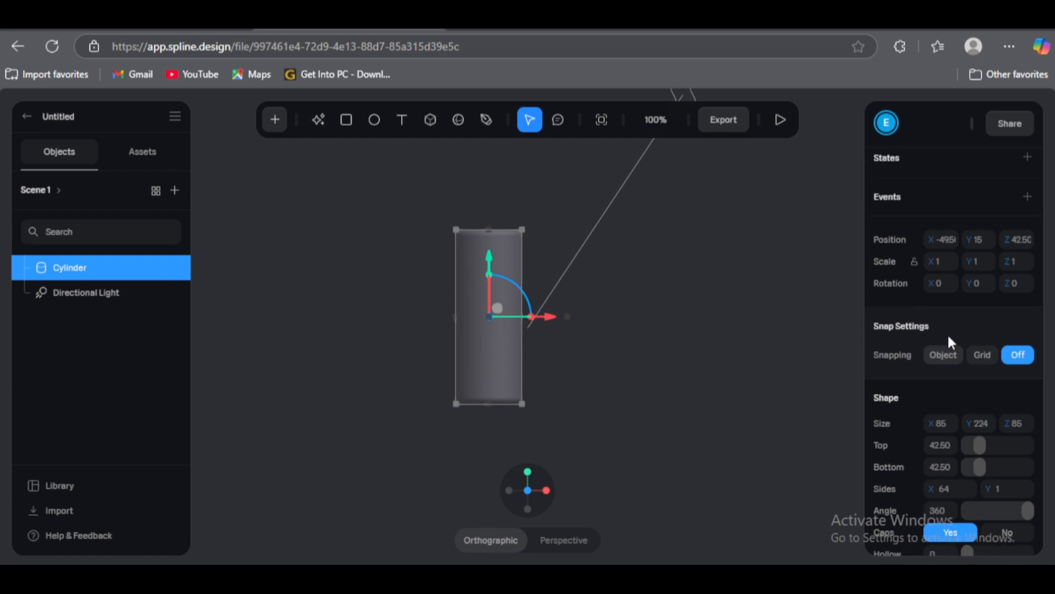
pyautogui.scroll(-2, 947, 333)
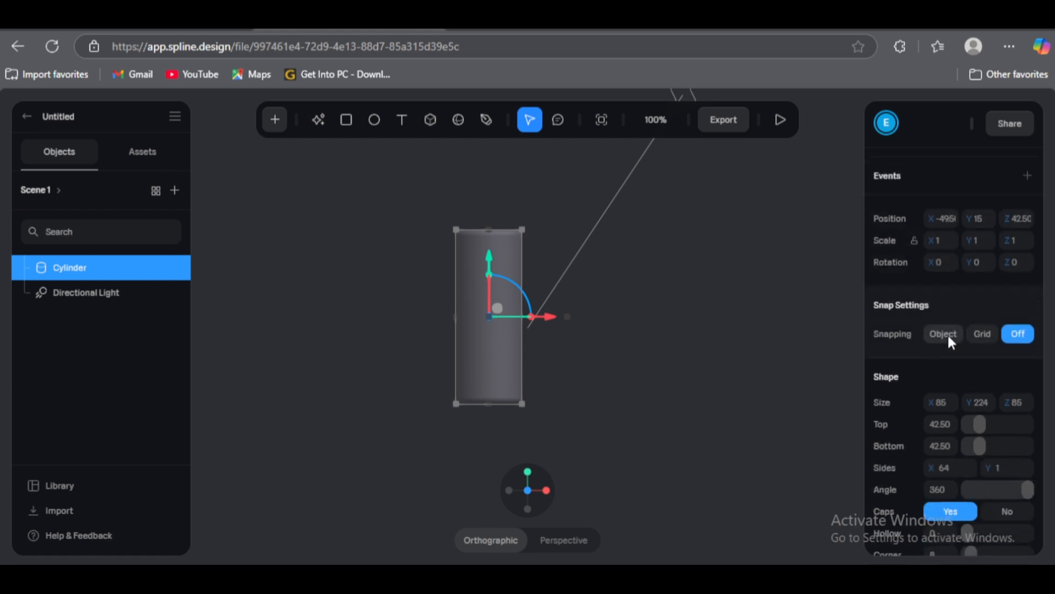
pyautogui.scroll(-2, 947, 334)
pyautogui.scroll(-2, 948, 333)
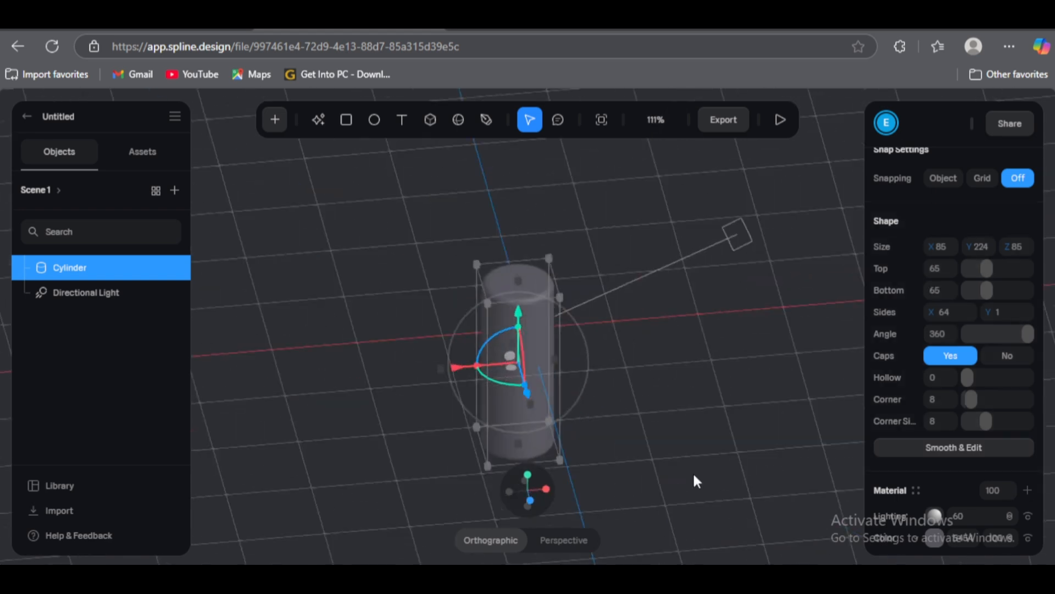
# Step: Draw a second, smaller cylinder above the first one as the bottle's cap
pyautogui.moveTo(695, 480); pyautogui.dragTo(723, 458, button='right')
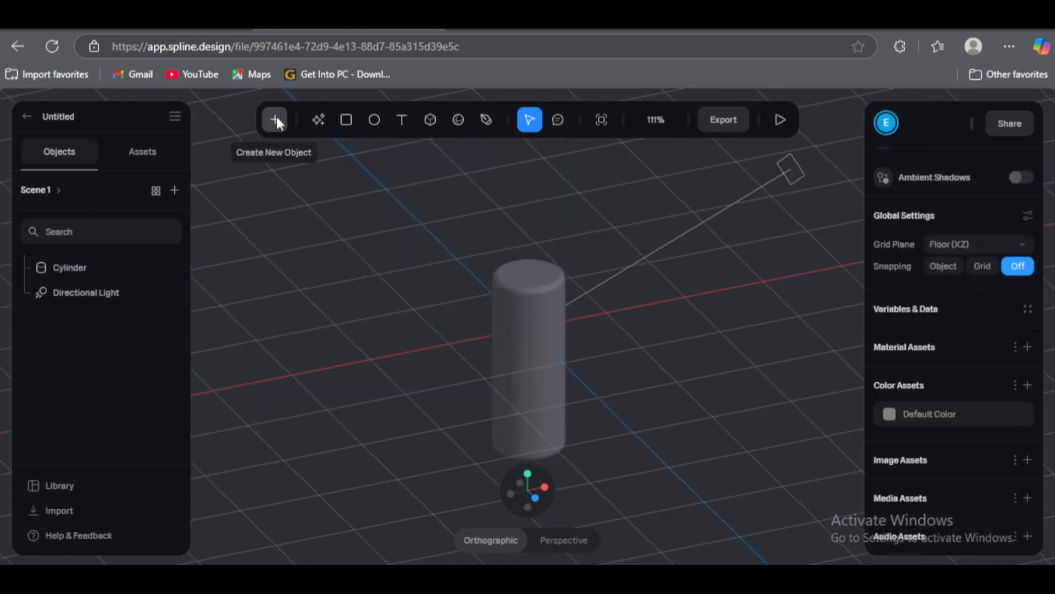
pyautogui.click(276, 119)
pyautogui.click(332, 358)
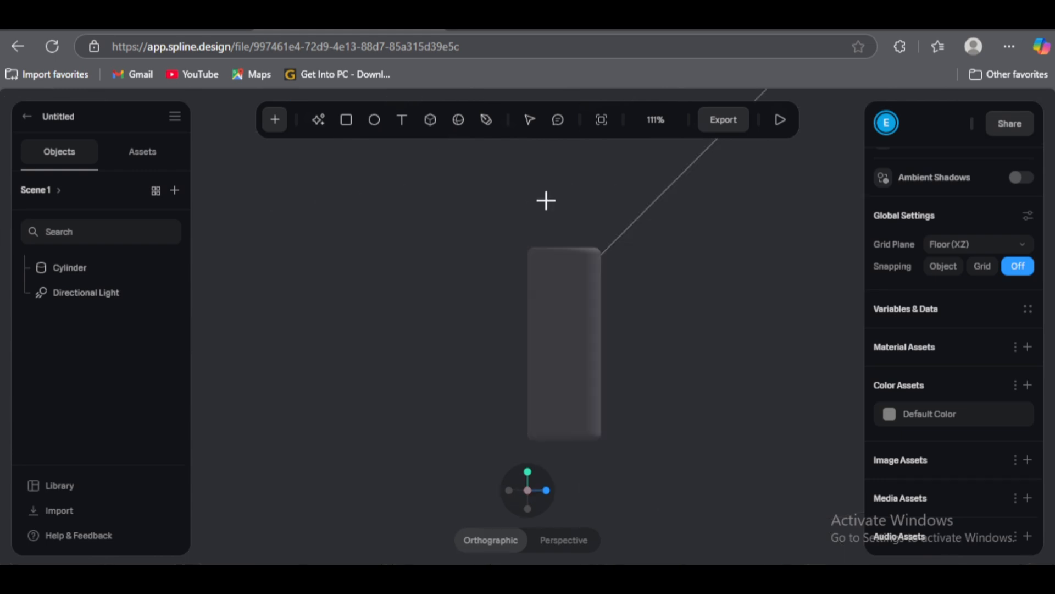
pyautogui.moveTo(546, 200)
pyautogui.mouseDown()
pyautogui.moveTo(542, 221)
pyautogui.moveTo(583, 250)
pyautogui.mouseUp()
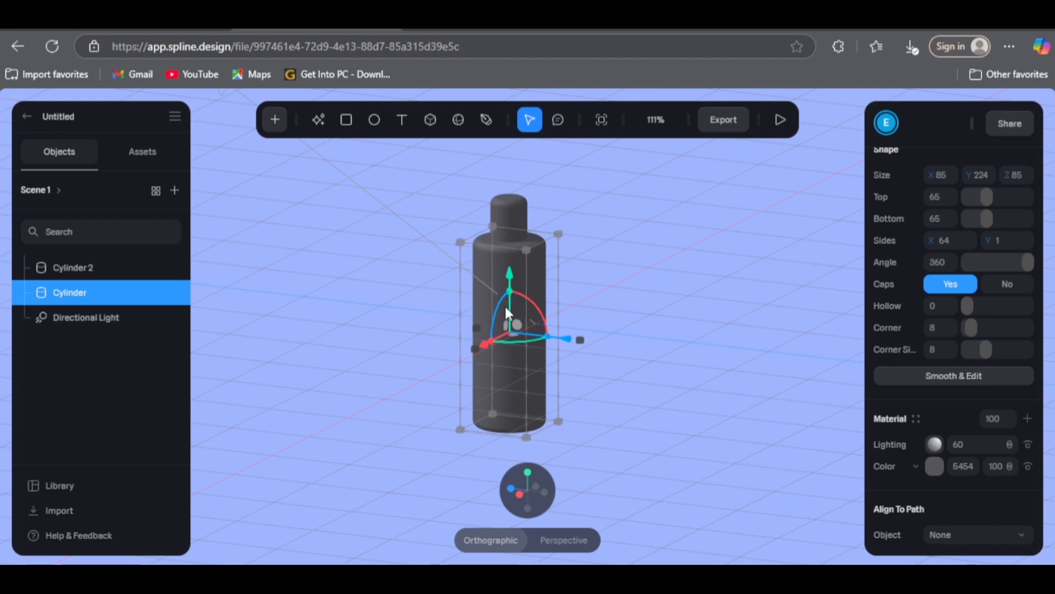
# Step: Create a material asset named "Bottle" for the body cylinder, with a light orange color and a Glass layer
pyautogui.click(1028, 418)
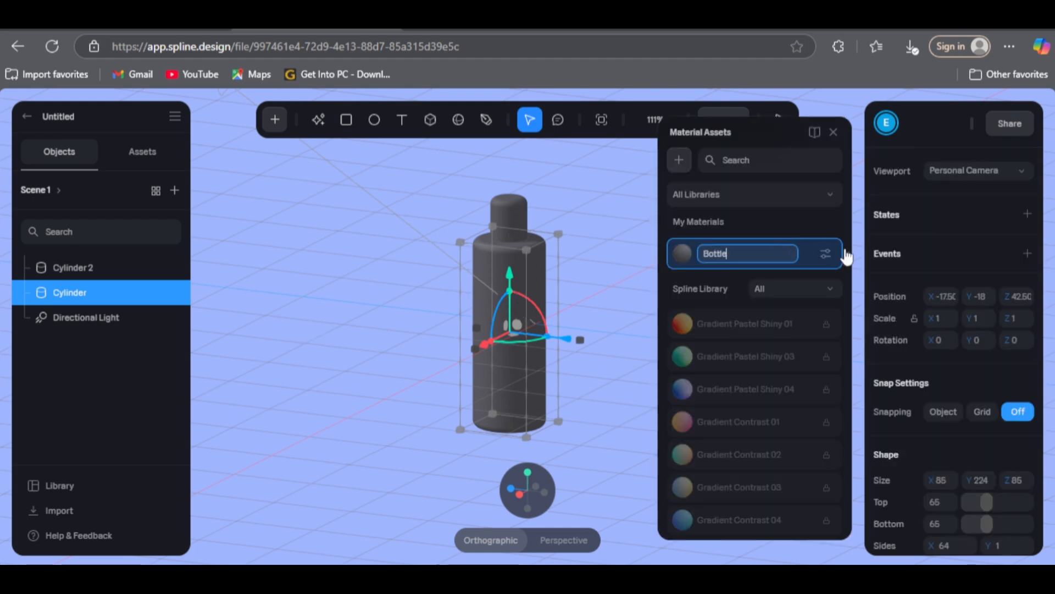
pyautogui.click(826, 254)
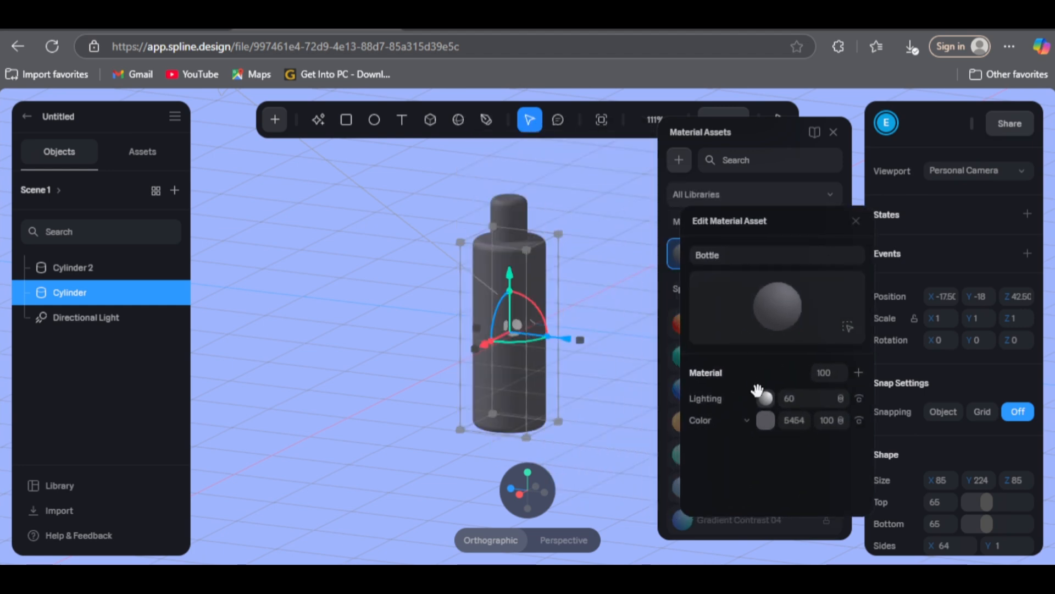
pyautogui.click(766, 419)
pyautogui.scroll(-3, 758, 417)
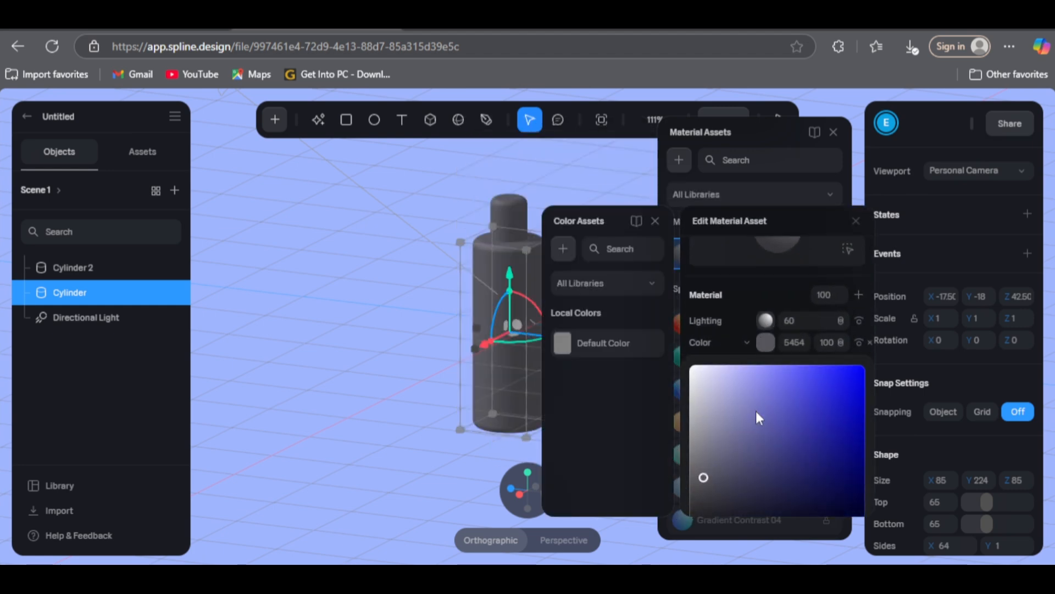
pyautogui.click(655, 221)
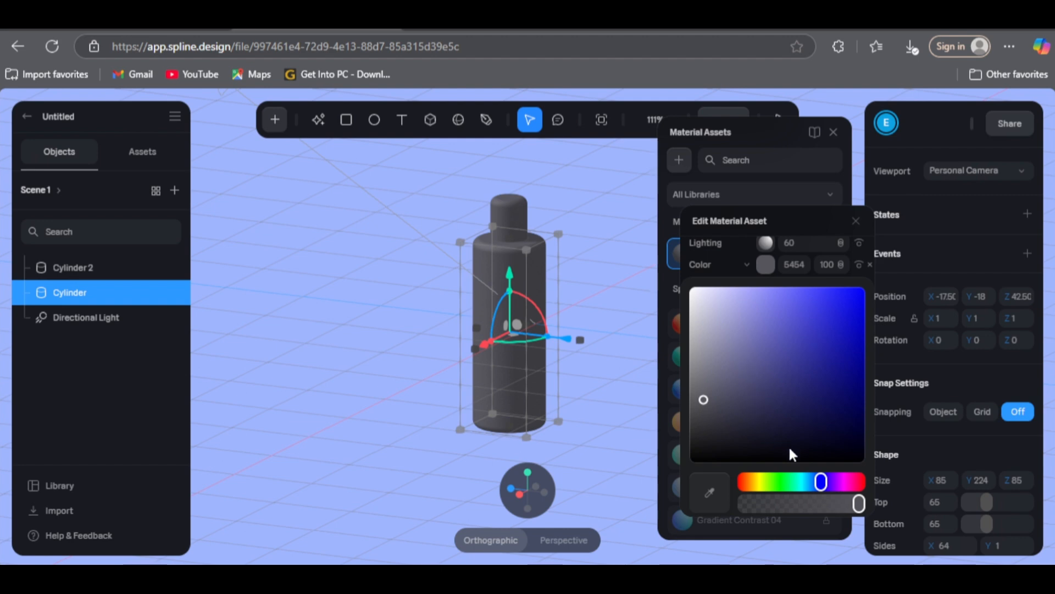
pyautogui.moveTo(758, 482); pyautogui.dragTo(752, 482)
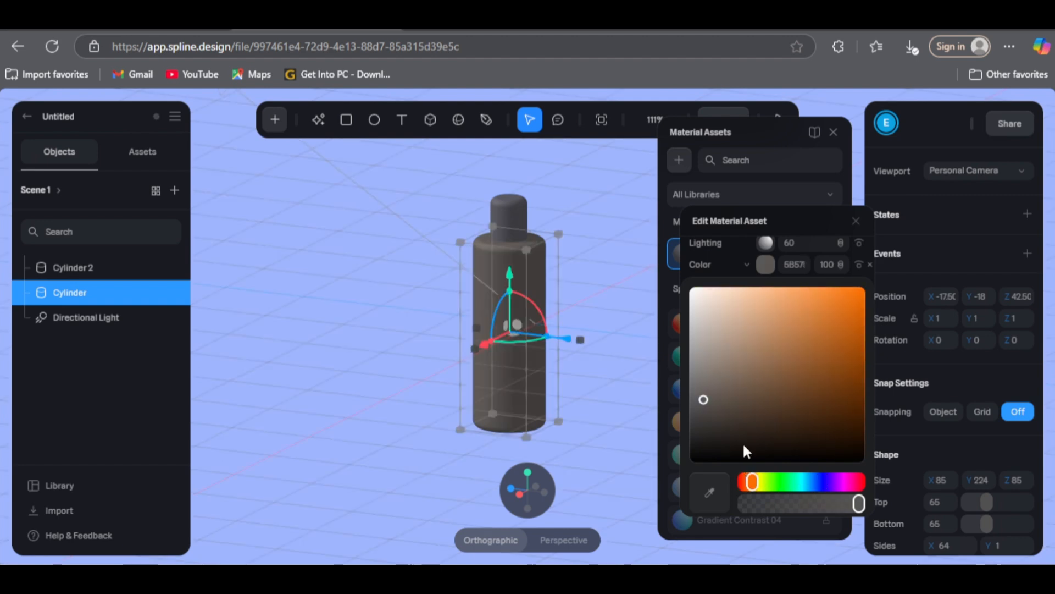
pyautogui.click(754, 374)
pyautogui.moveTo(785, 369); pyautogui.dragTo(792, 361)
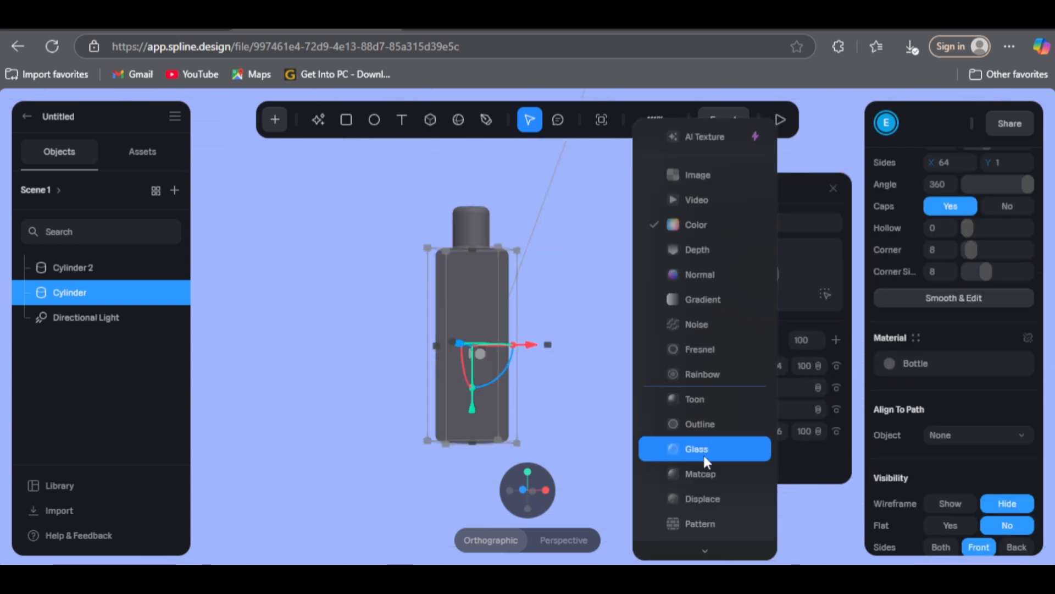
pyautogui.click(705, 455)
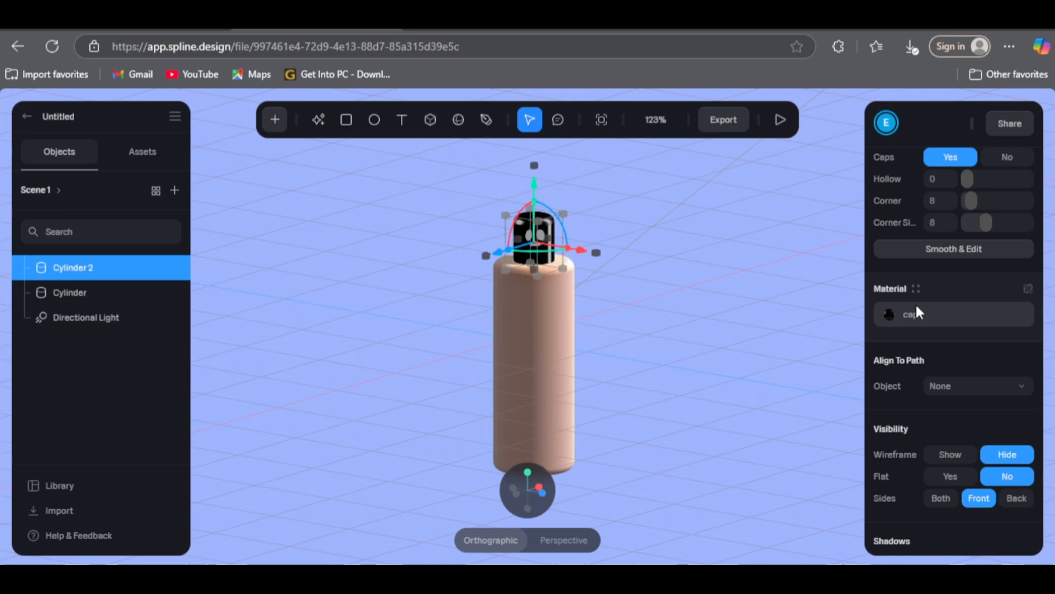
# Step: Replace the Matcap image of the "cap" material with the black-and-white dotted pattern from the image library
pyautogui.click(915, 308)
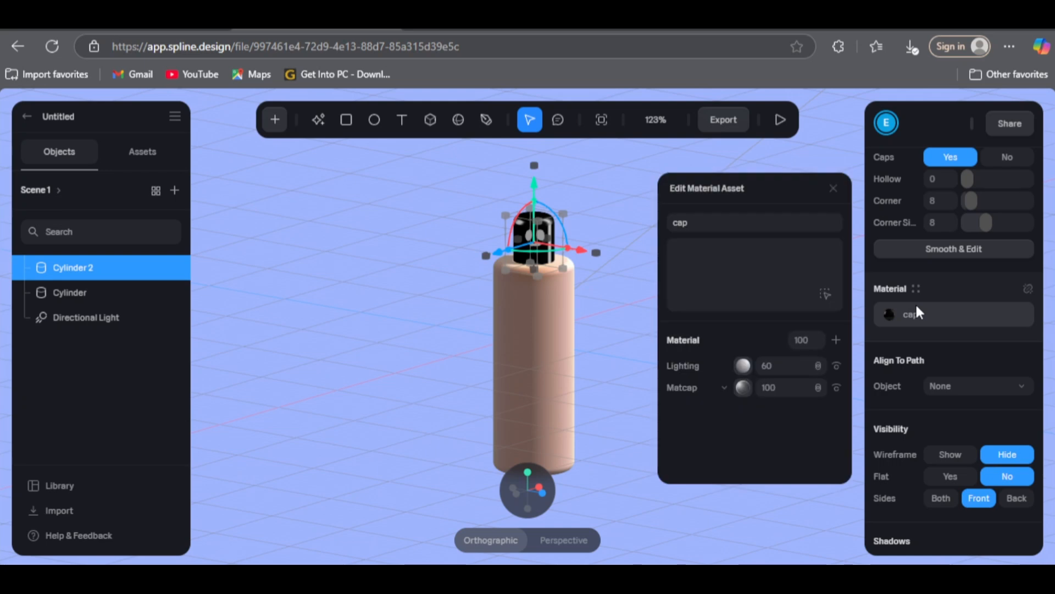
pyautogui.click(744, 387)
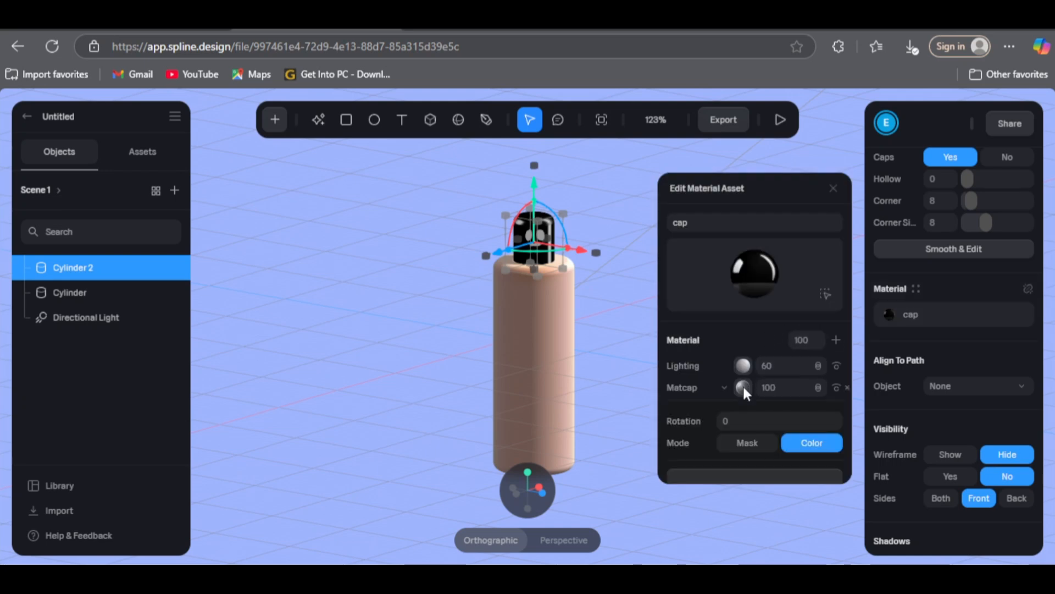
pyautogui.click(743, 387)
pyautogui.click(793, 551)
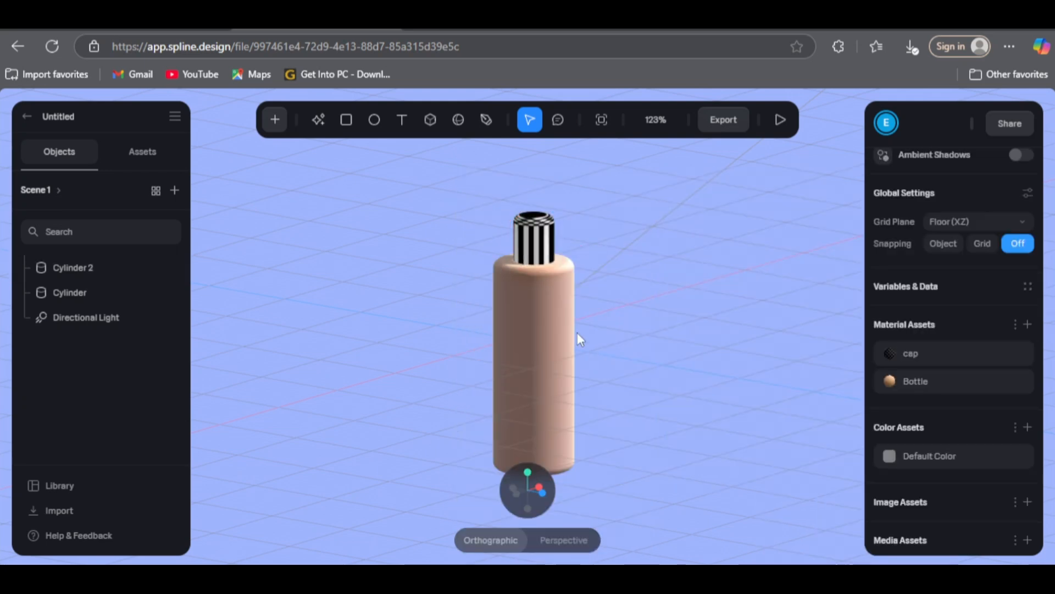
pyautogui.scroll(3, 577, 332)
pyautogui.scroll(5, 577, 275)
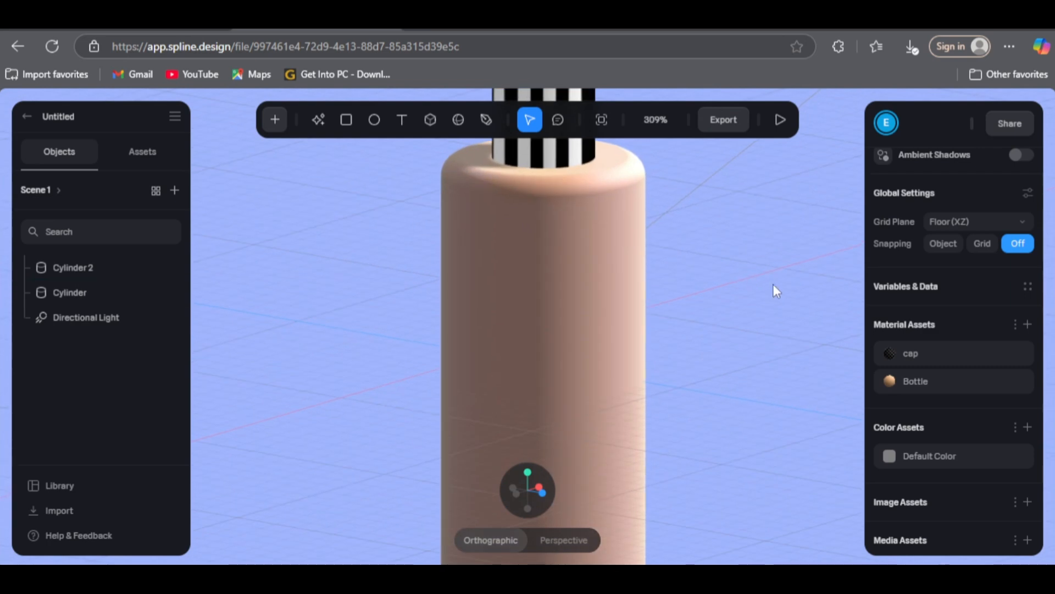
# Step: Add a new layer to the Bottle material and change its type to Image
pyautogui.moveTo(771, 286); pyautogui.dragTo(744, 448)
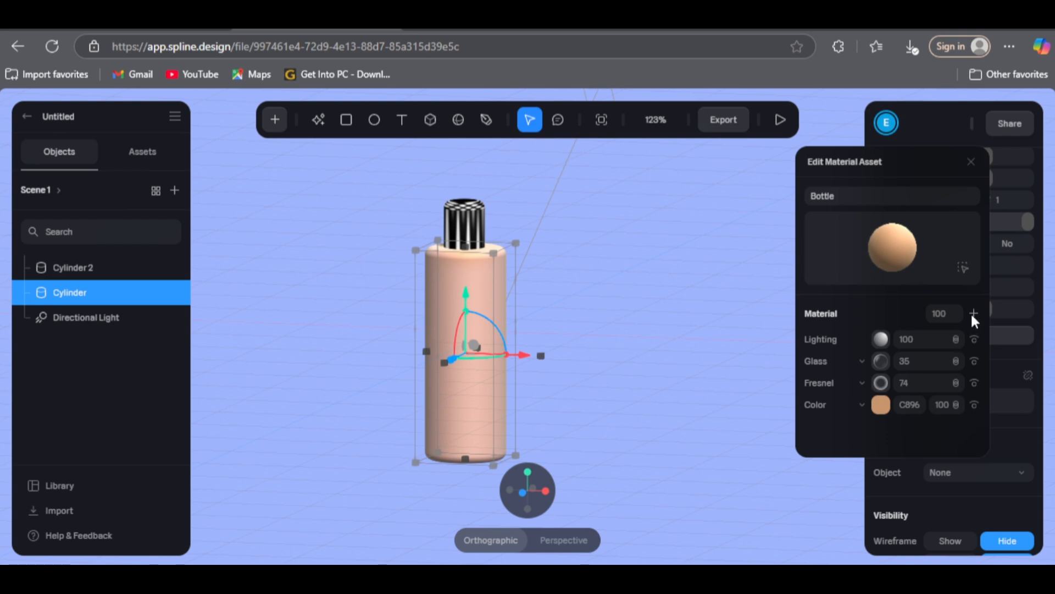
pyautogui.click(973, 312)
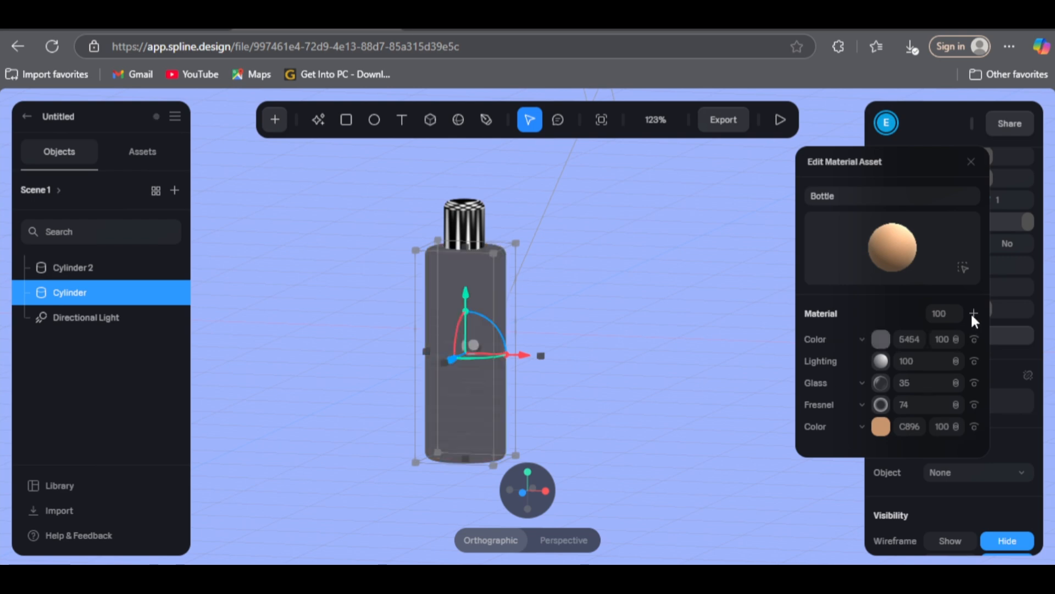
pyautogui.click(860, 339)
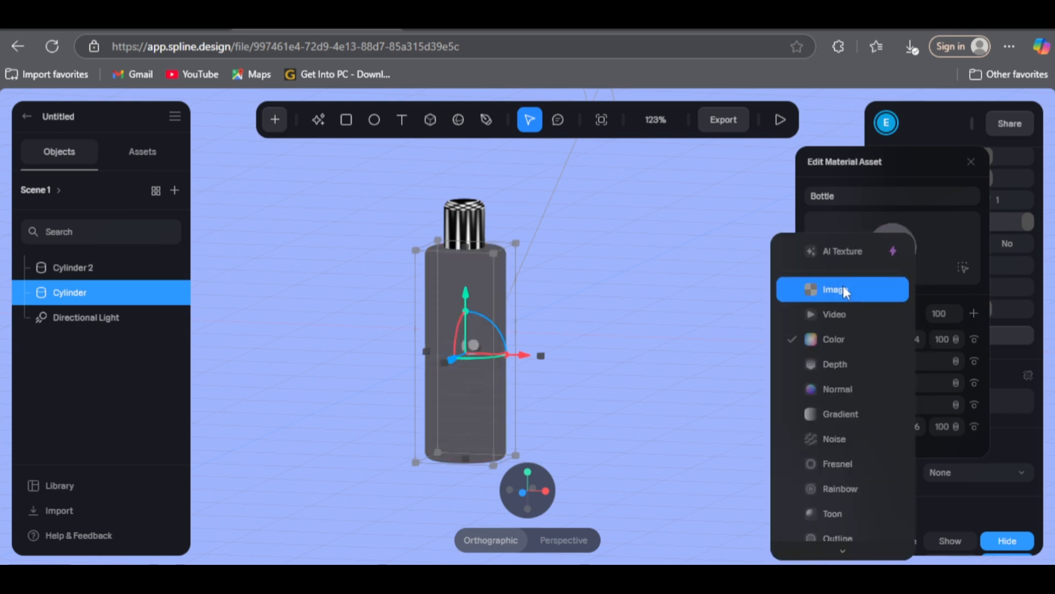
pyautogui.click(844, 289)
pyautogui.click(847, 336)
# Step: Upload the file beauty-salon-logo-transparent-768x768 from Downloads into the Bottle material's image layer
pyautogui.click(895, 279)
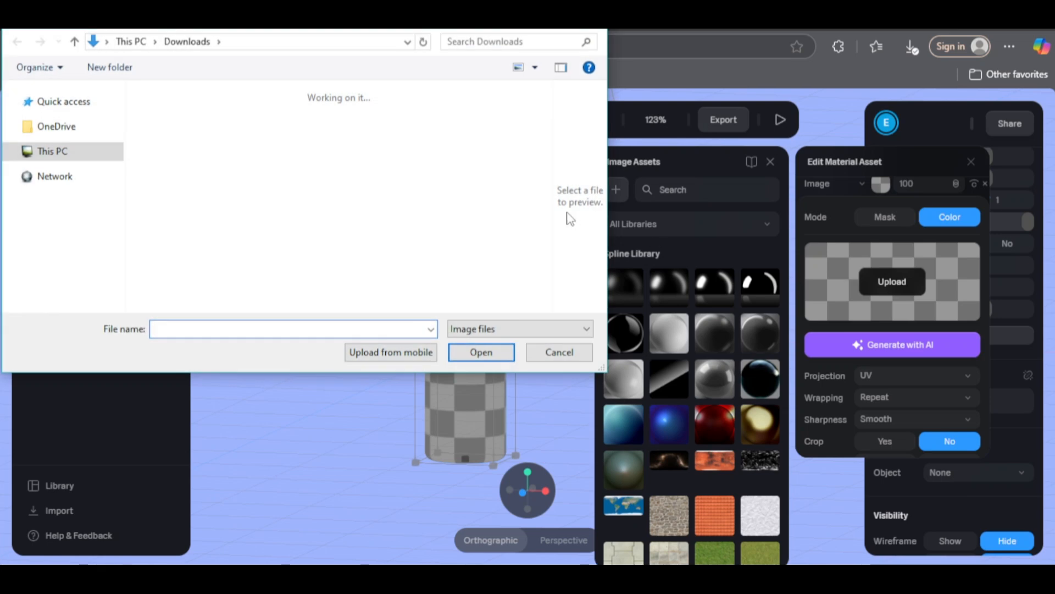
pyautogui.click(178, 146)
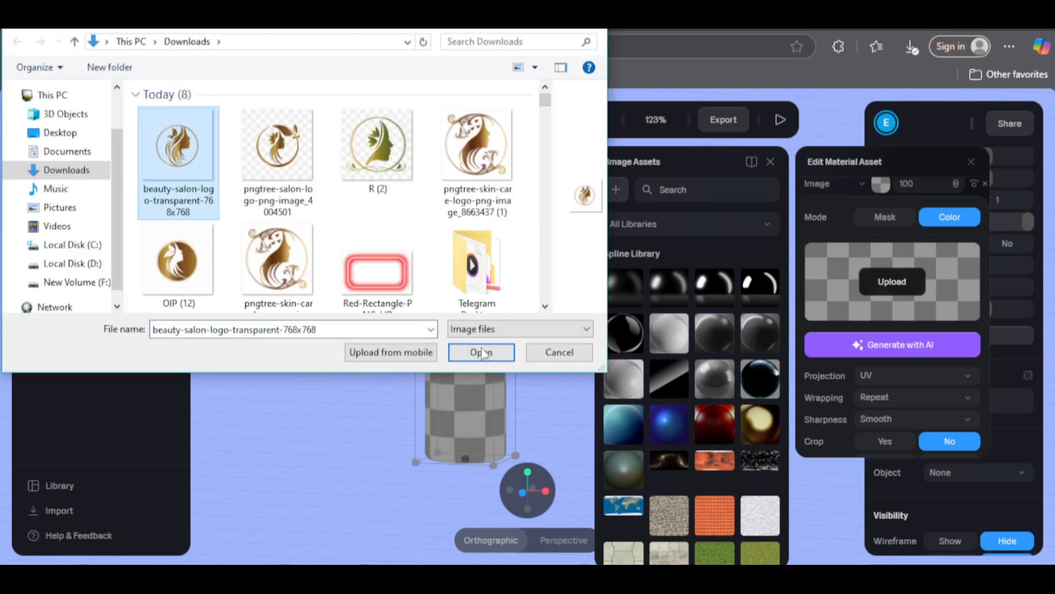
pyautogui.click(481, 352)
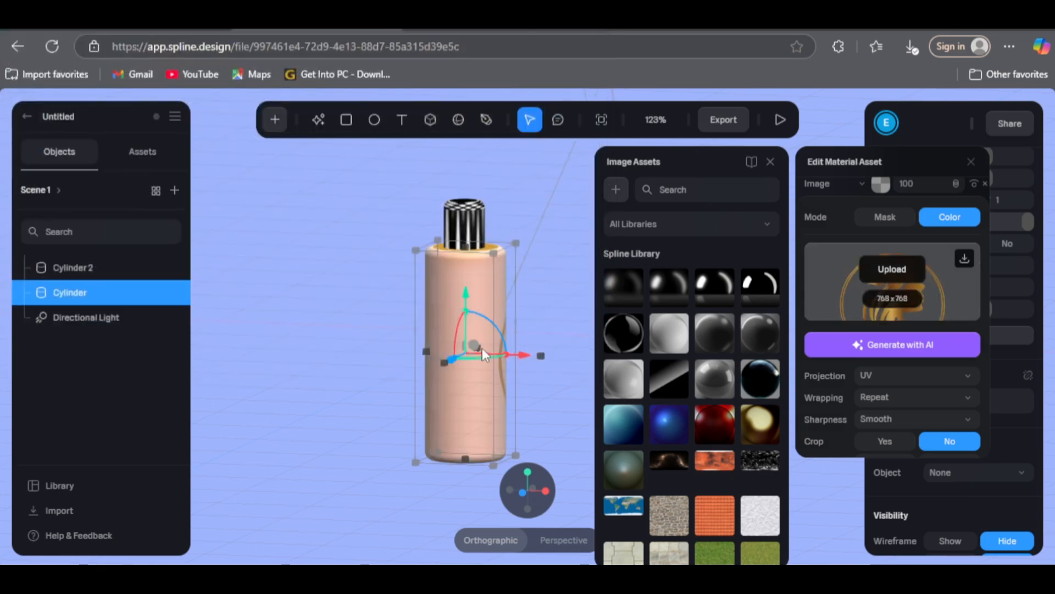
# Step: Set the projection of the Bottle material's logo image to Cylindrical and inspect how it wraps around the body
pyautogui.click(915, 376)
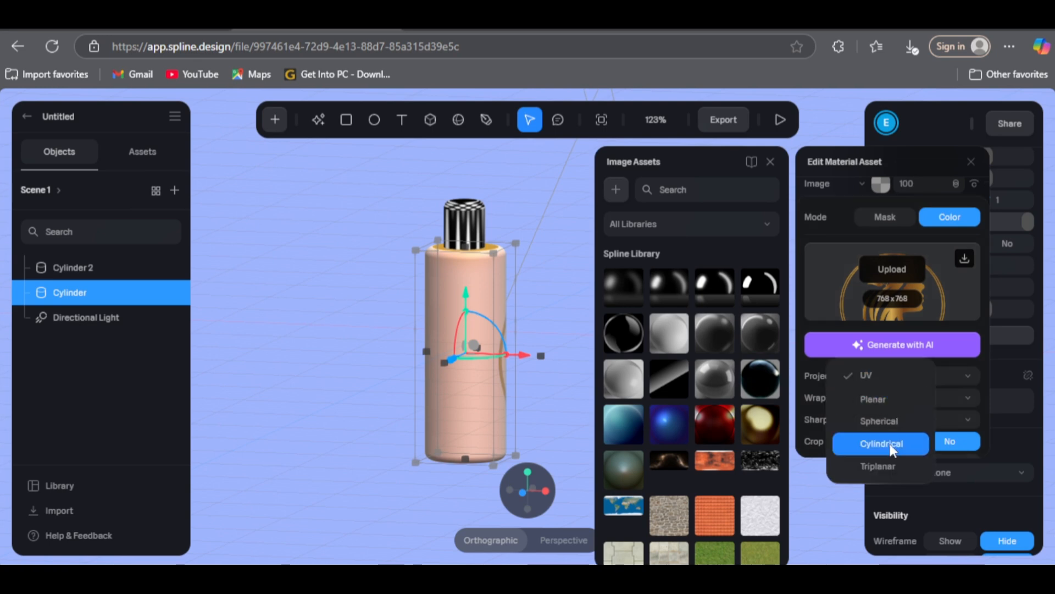
pyautogui.click(876, 444)
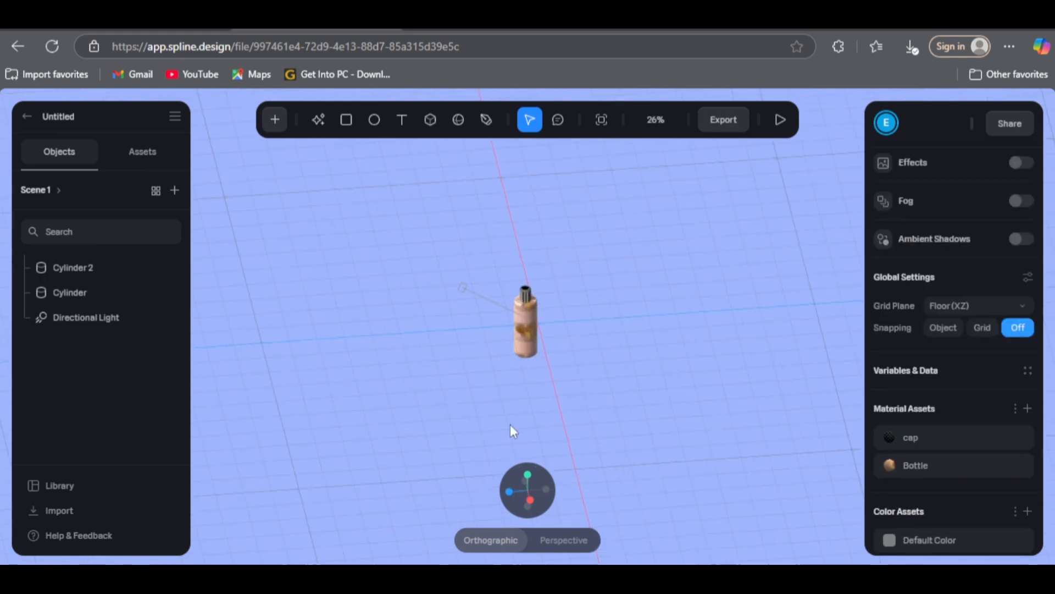
pyautogui.scroll(10, 510, 425)
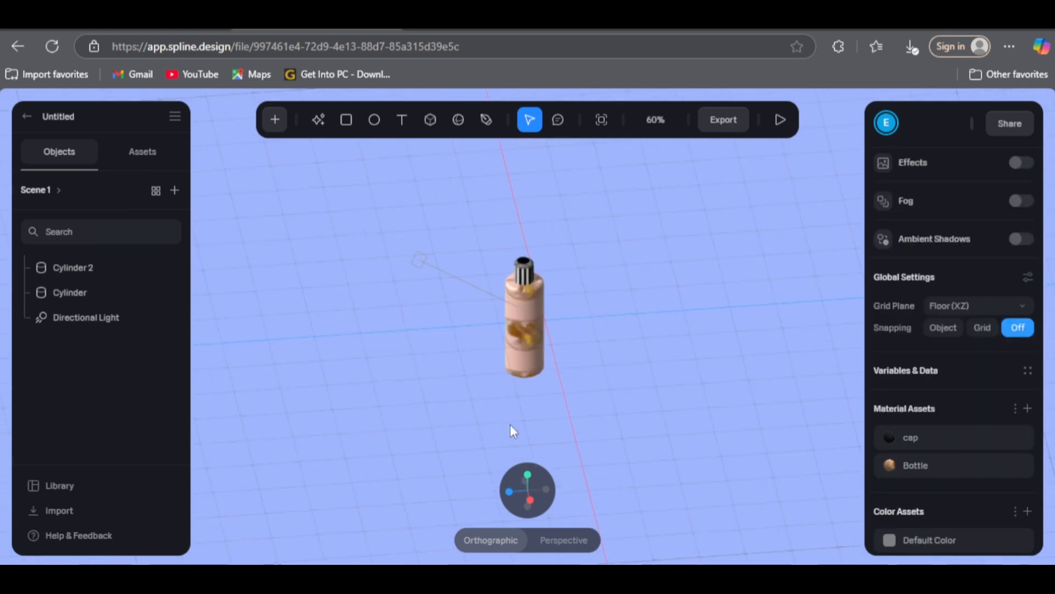
pyautogui.scroll(3, 510, 424)
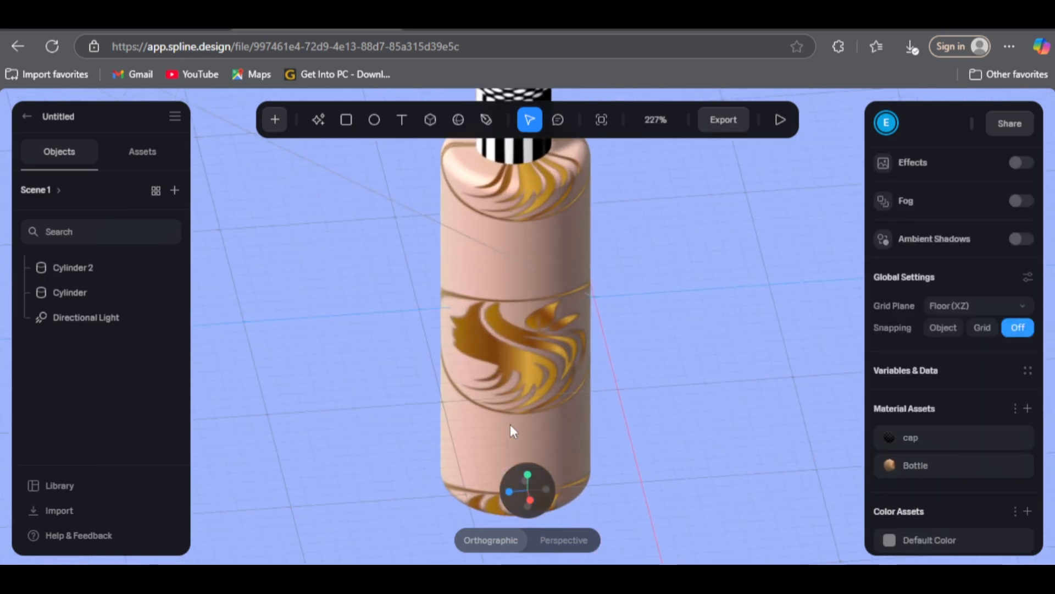
pyautogui.moveTo(639, 467); pyautogui.dragTo(683, 450)
pyautogui.scroll(-3, 660, 456)
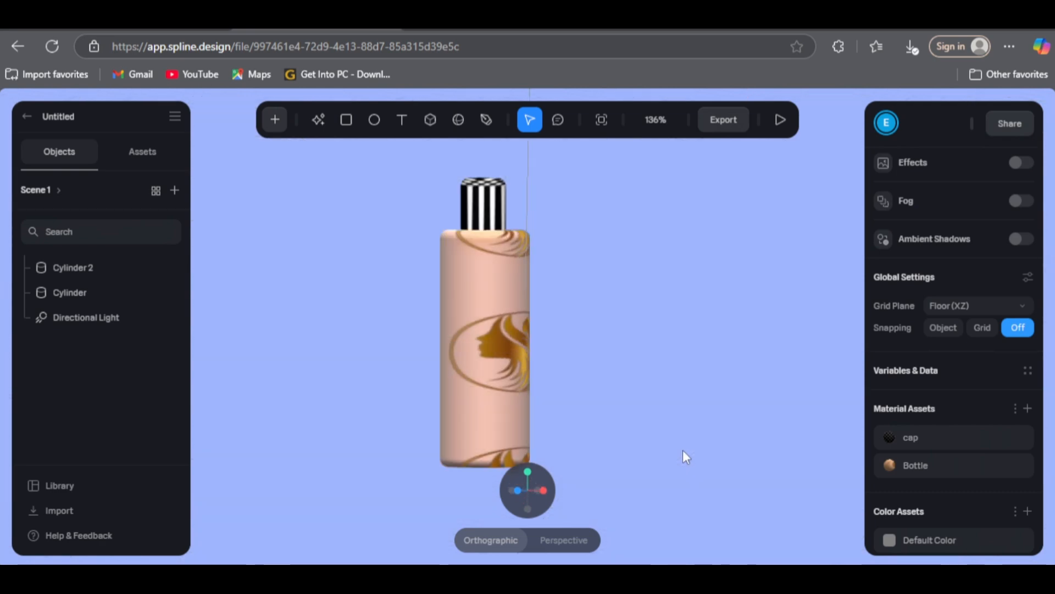
# Step: Add a Mouse Hover event with a Transition action to the bottle's body cylinder
pyautogui.click(482, 408)
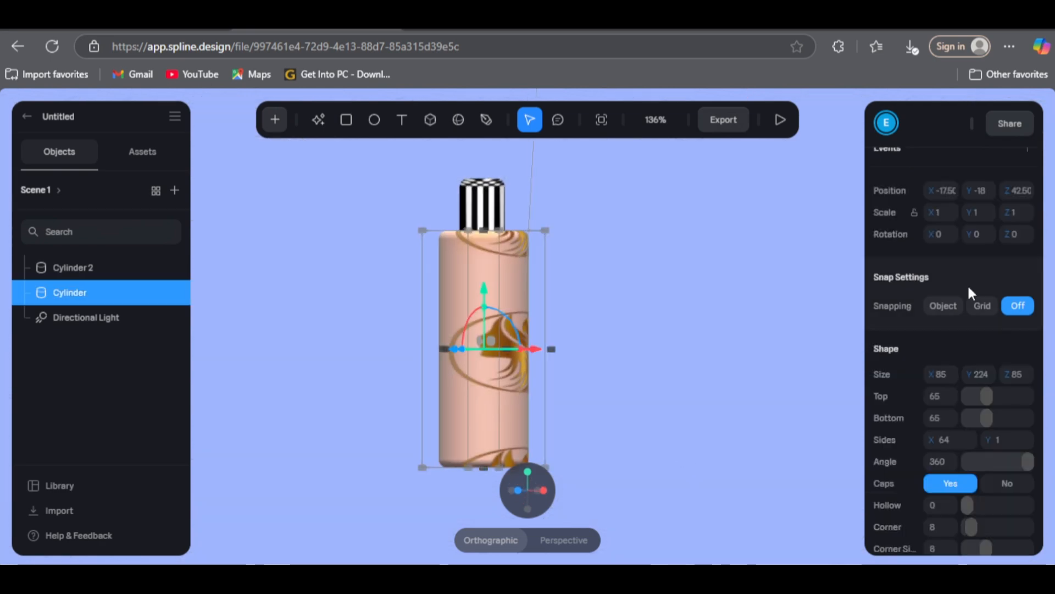
pyautogui.scroll(2, 965, 291)
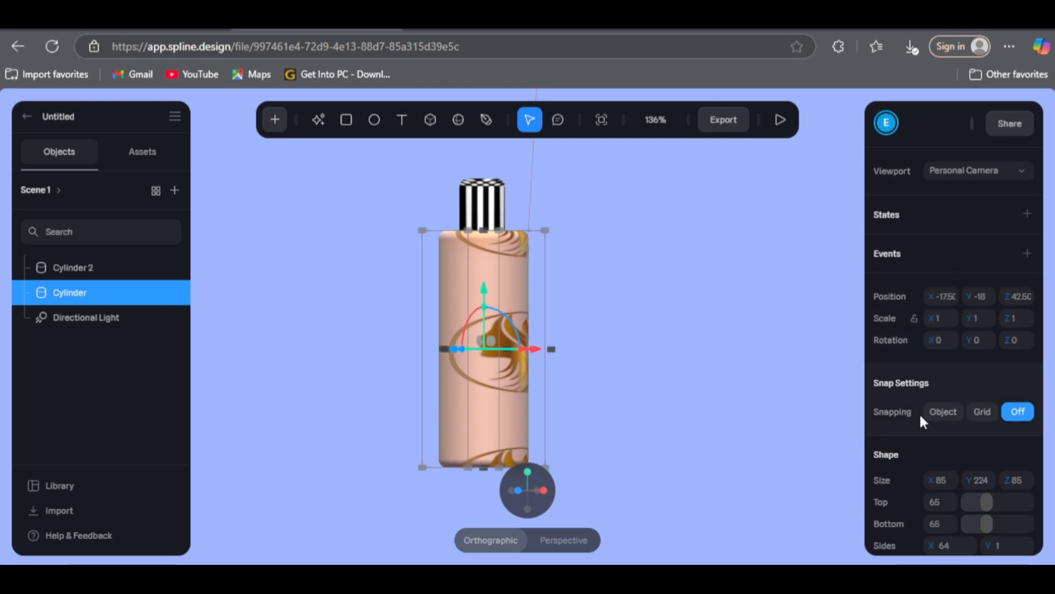
pyautogui.click(1025, 254)
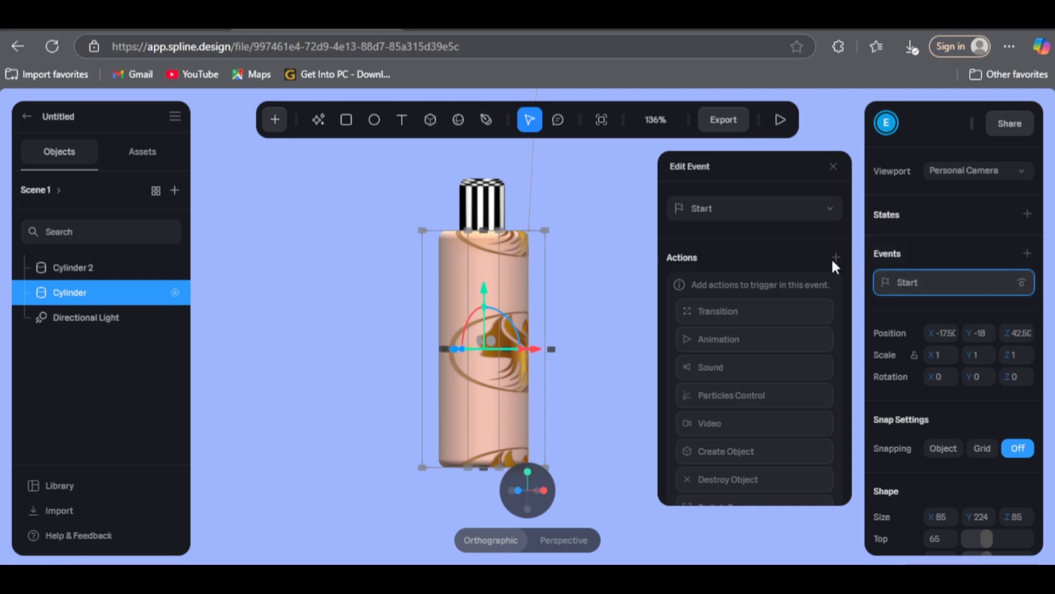
pyautogui.click(818, 215)
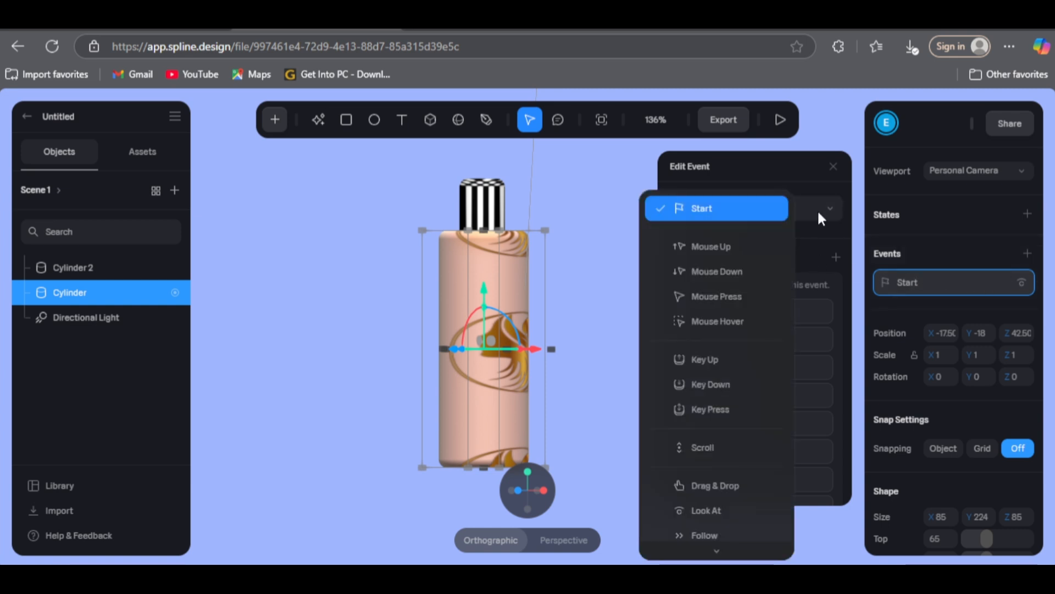
pyautogui.click(738, 321)
pyautogui.click(836, 256)
pyautogui.click(790, 281)
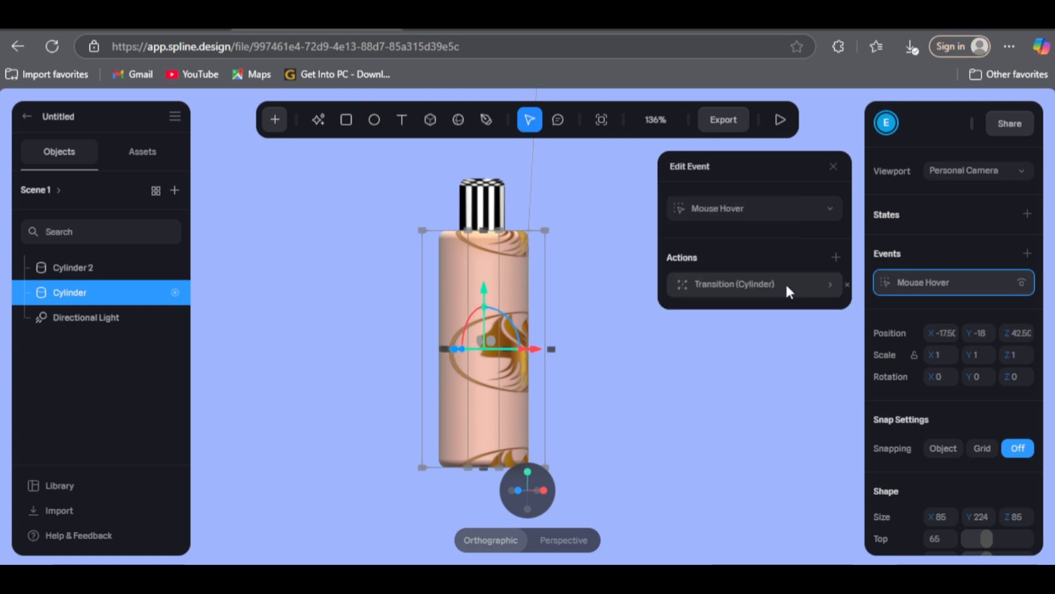
# Step: Add an Animation action to the body cylinder's Mouse Hover event and expand its settings
pyautogui.click(835, 259)
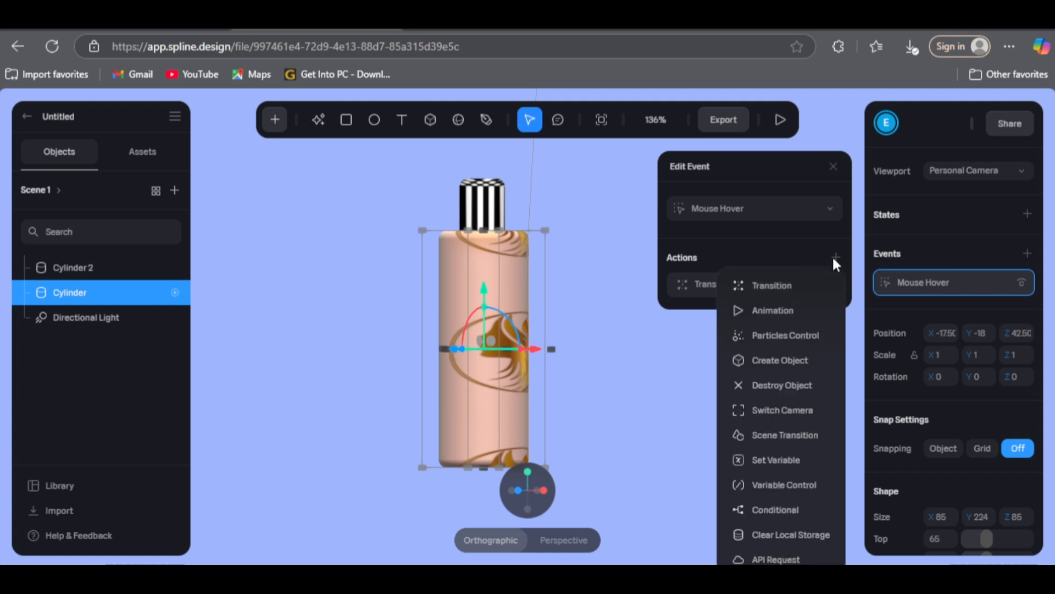
pyautogui.click(799, 311)
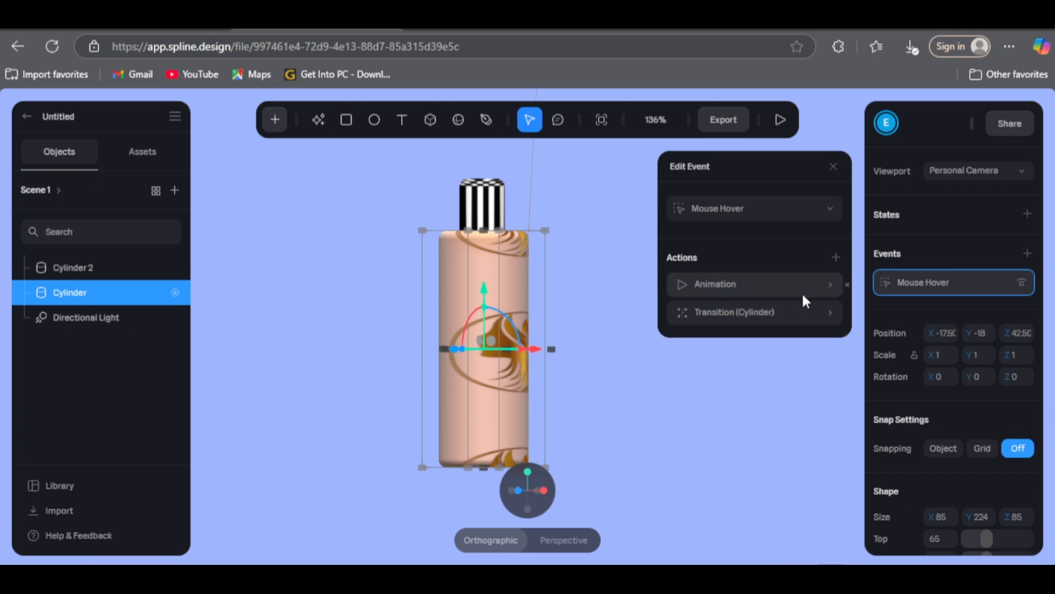
pyautogui.click(829, 283)
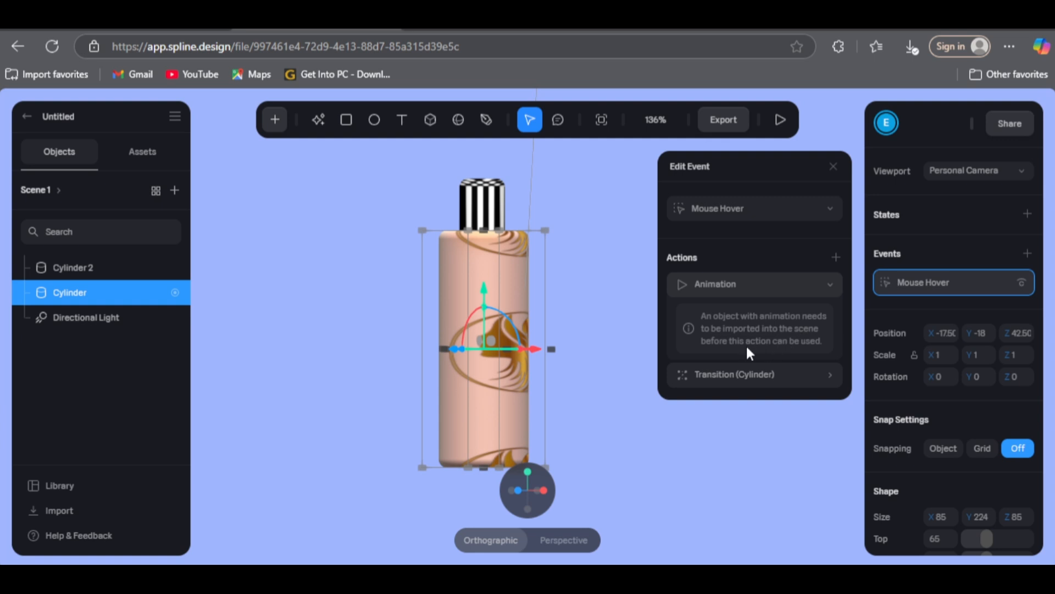
pyautogui.click(828, 284)
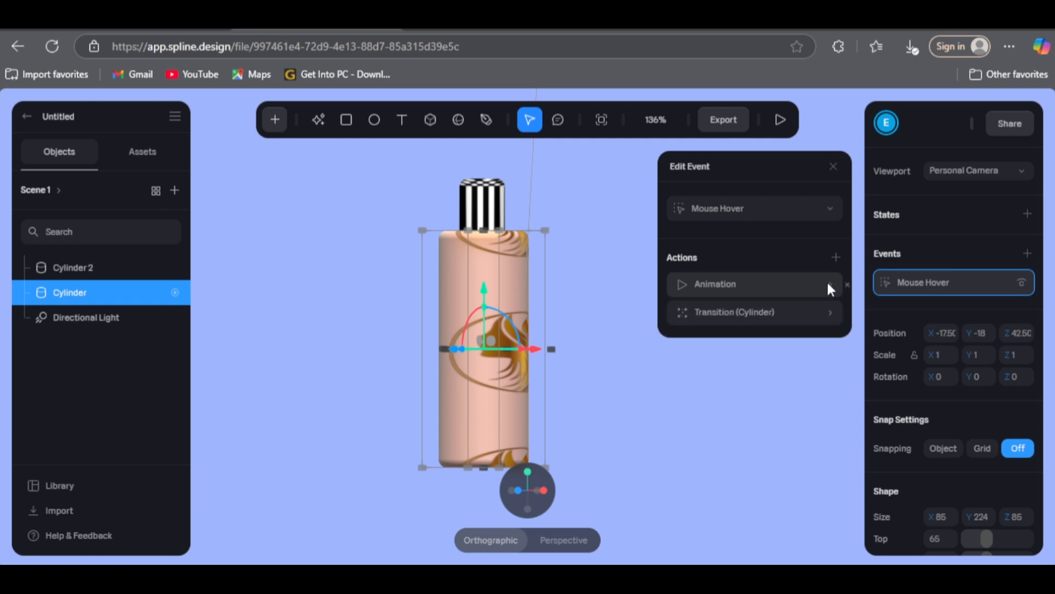
pyautogui.click(741, 286)
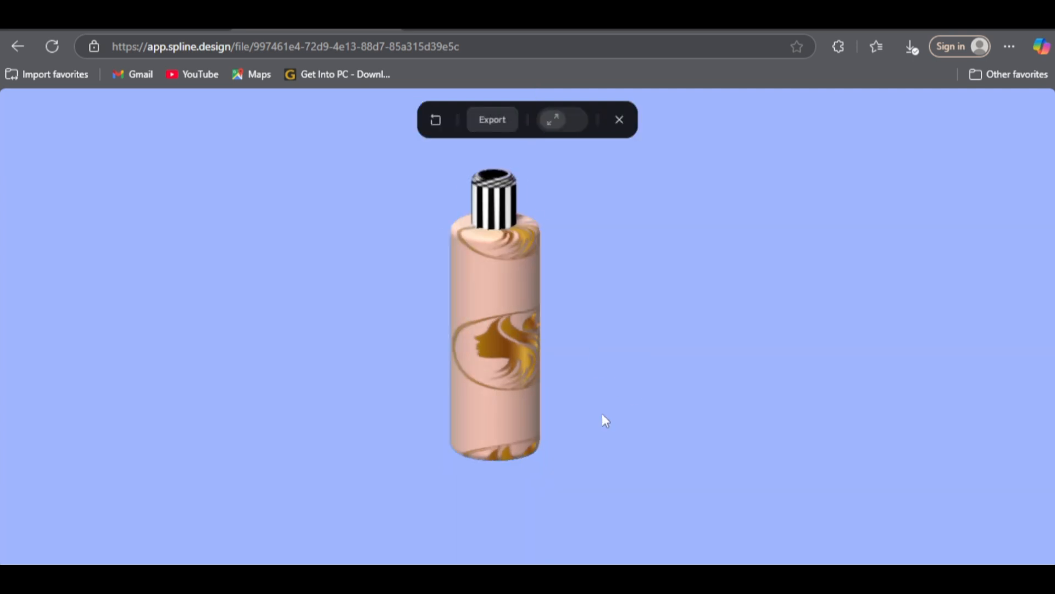
# Step: Look through the trigger types available for the body cylinder's Start event without changing the type
pyautogui.moveTo(602, 414); pyautogui.dragTo(647, 404)
pyautogui.scroll(5, 599, 405)
pyautogui.scroll(-5, 596, 406)
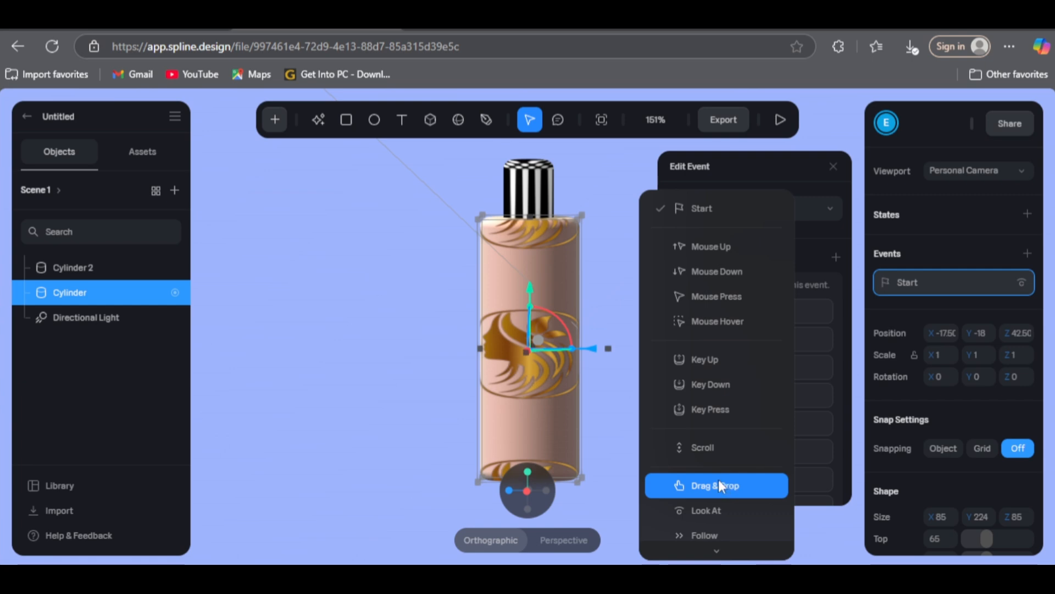
pyautogui.scroll(-2, 718, 479)
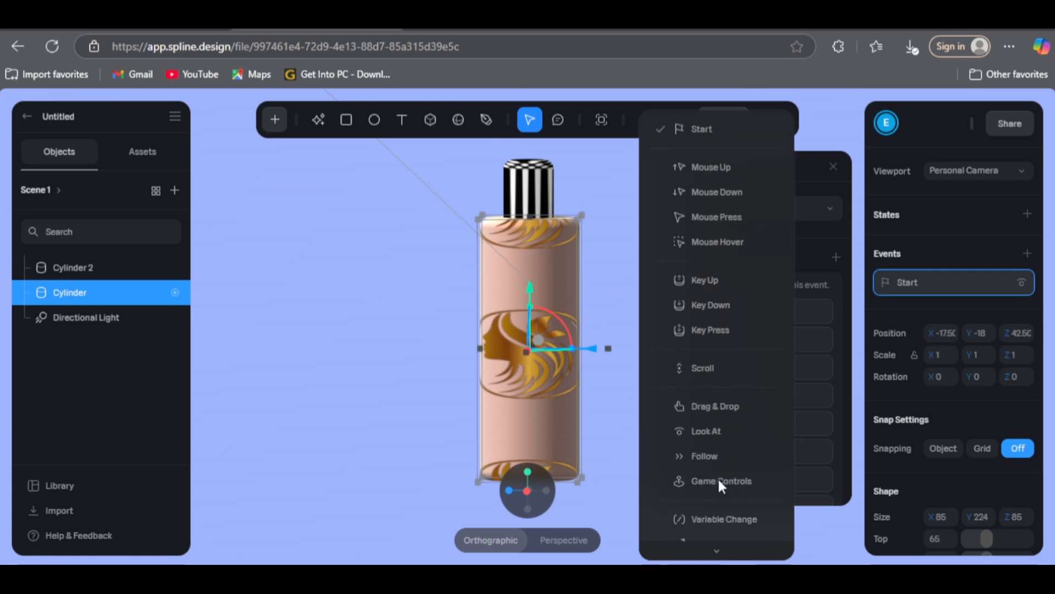
pyautogui.scroll(-5, 718, 479)
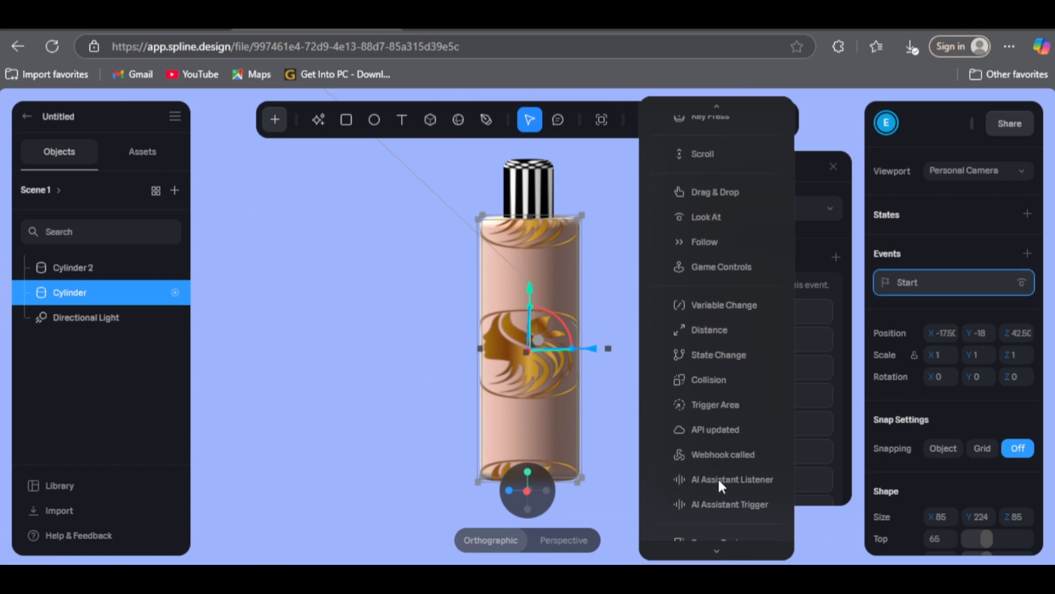
pyautogui.scroll(4, 718, 480)
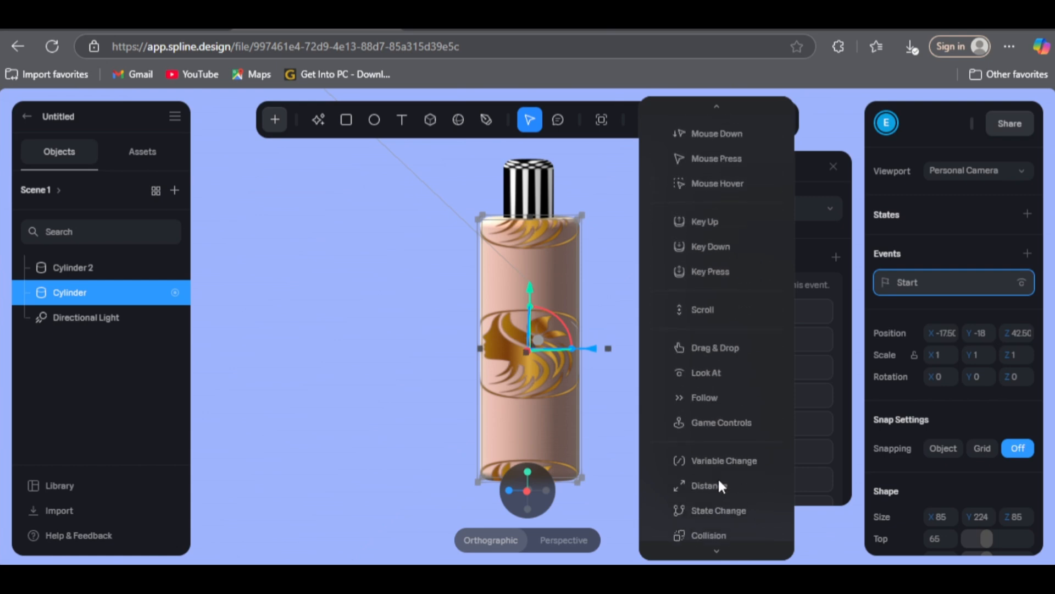
pyautogui.scroll(1, 720, 485)
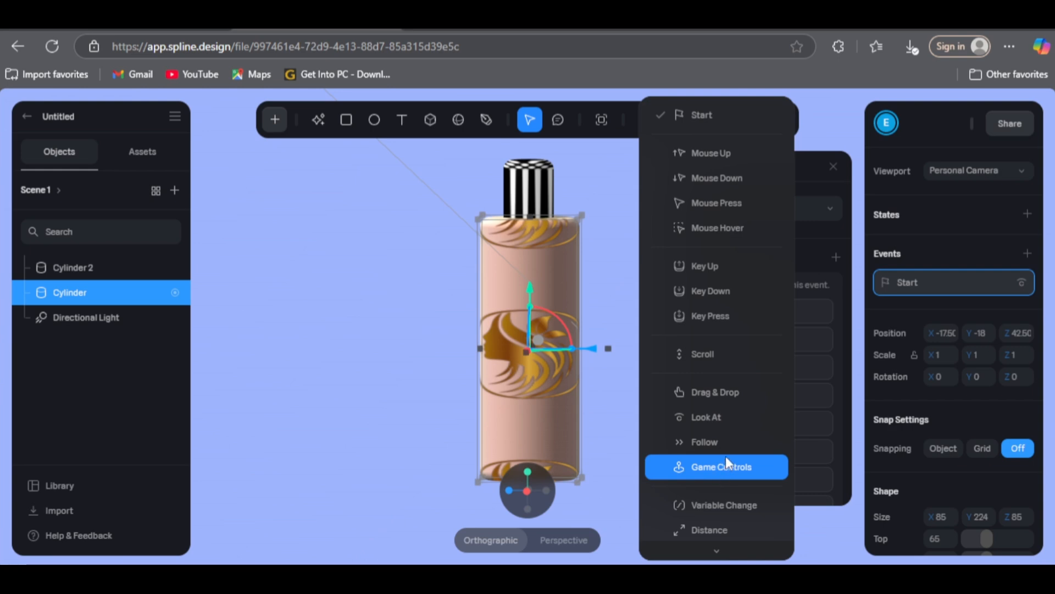
pyautogui.scroll(-1, 724, 455)
pyautogui.scroll(1, 725, 453)
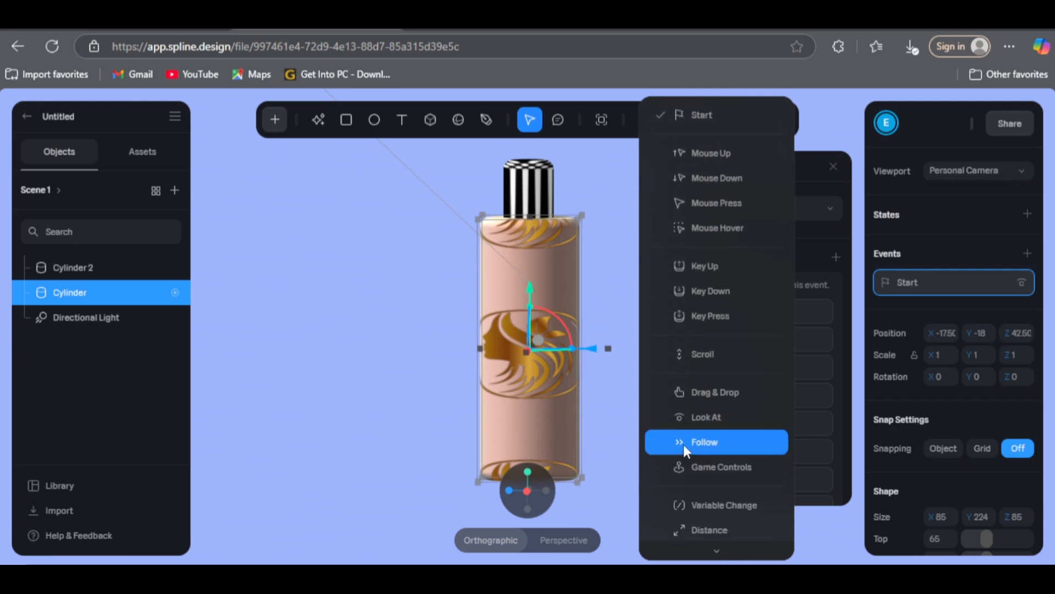
pyautogui.click(622, 440)
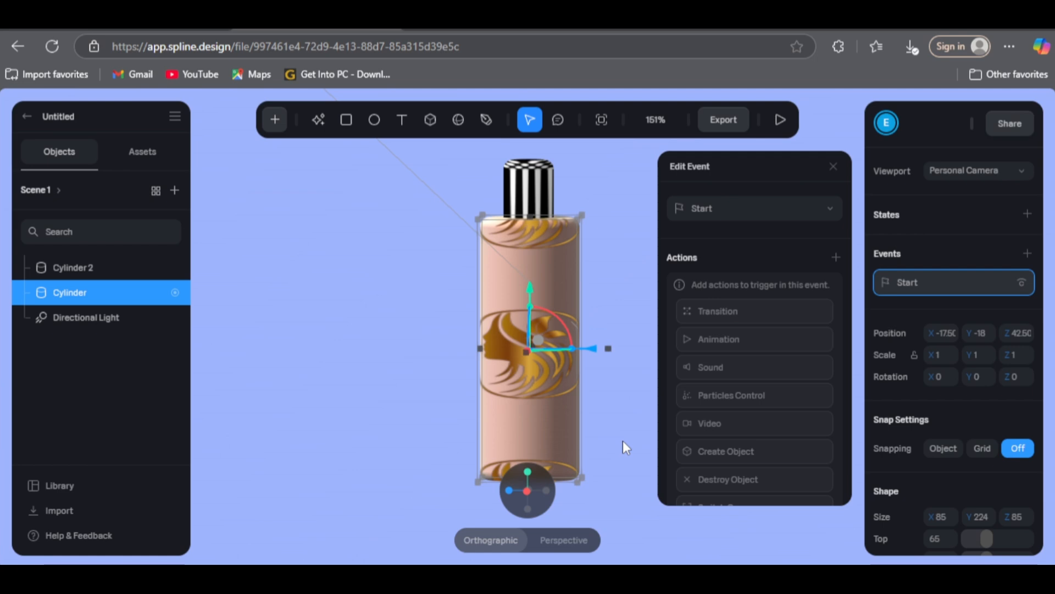
# Step: Examine the finished bottle and the gold logo on its body up close and from different angles
pyautogui.moveTo(622, 440); pyautogui.dragTo(692, 476)
pyautogui.scroll(8, 693, 477)
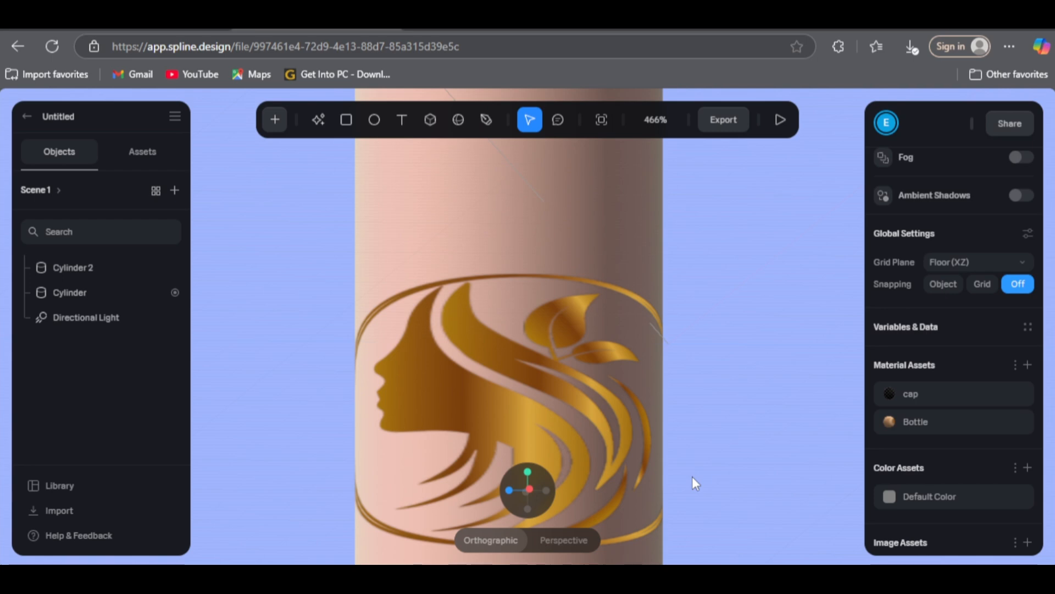
pyautogui.scroll(-4, 693, 477)
pyautogui.scroll(-1, 693, 477)
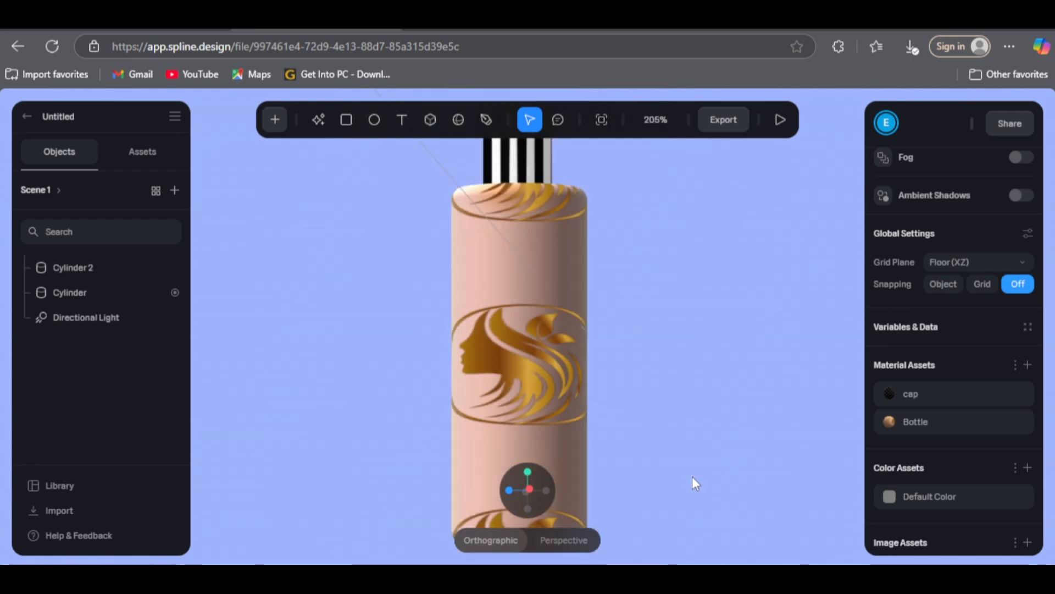
pyautogui.scroll(3, 692, 477)
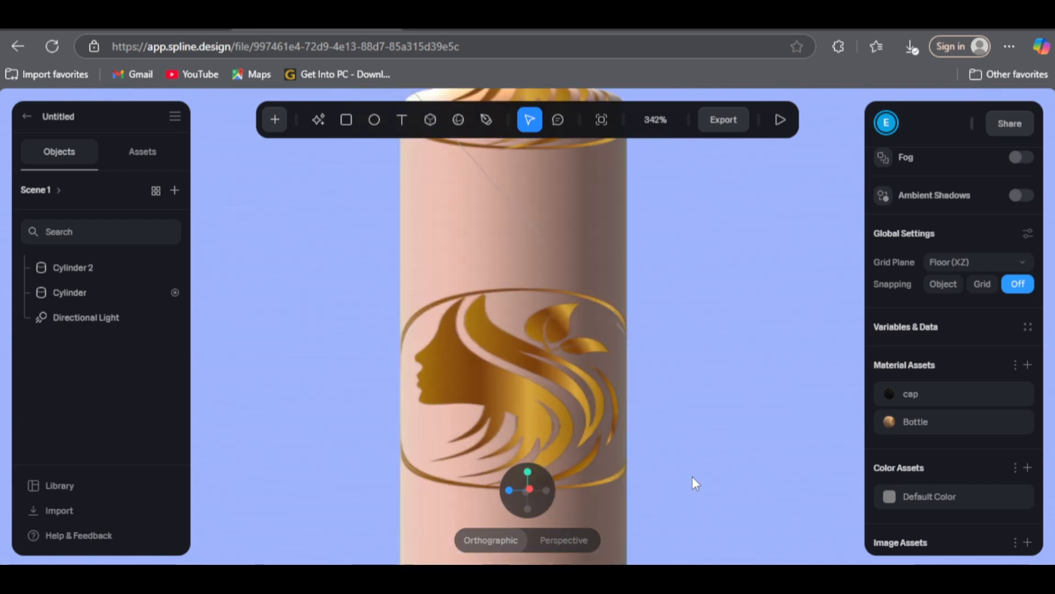
pyautogui.scroll(-4, 693, 483)
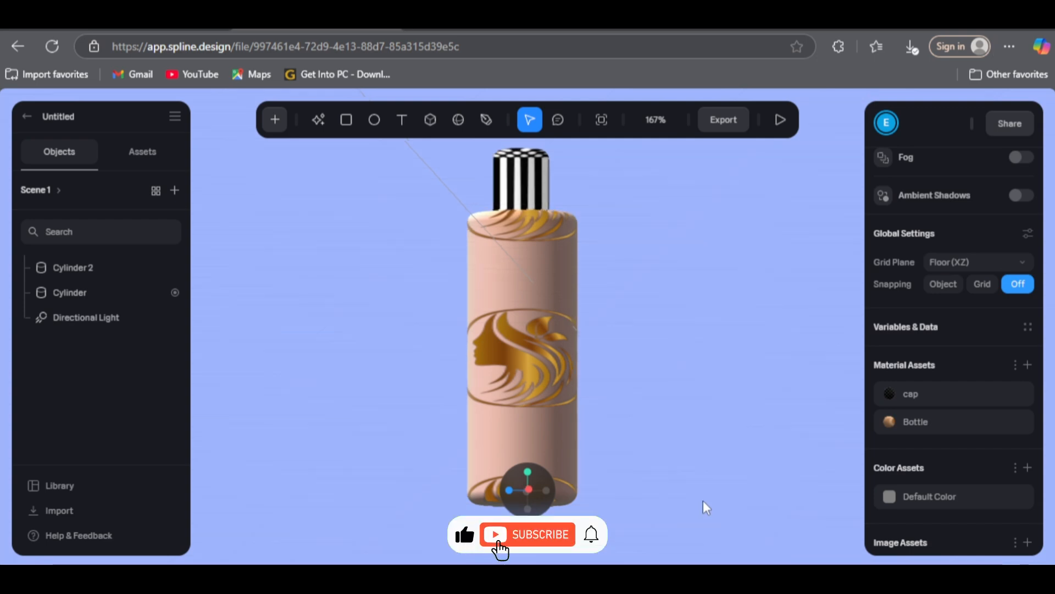
pyautogui.moveTo(703, 500); pyautogui.dragTo(737, 500, button='right')
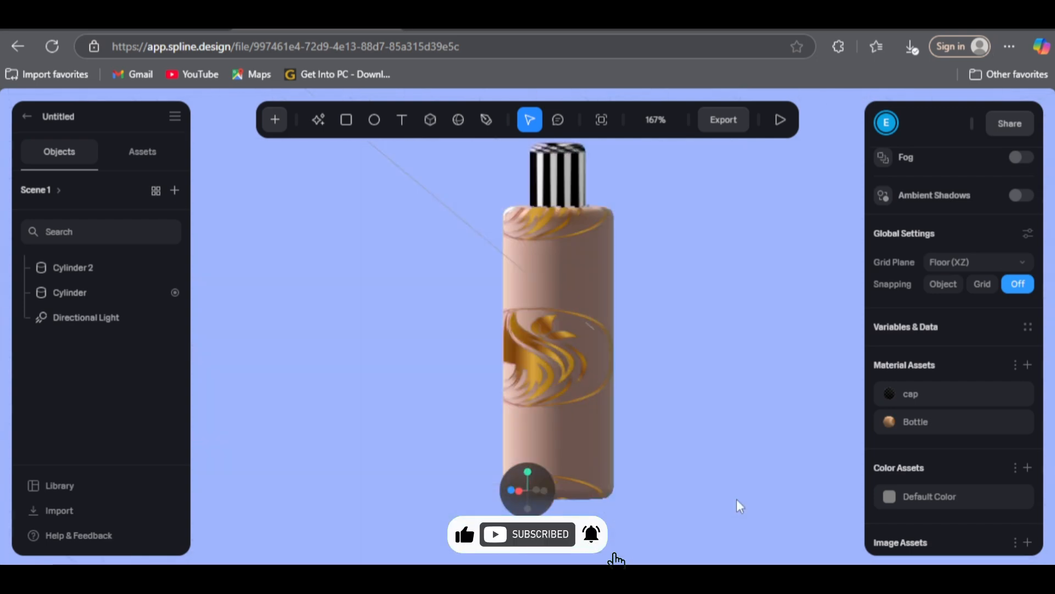